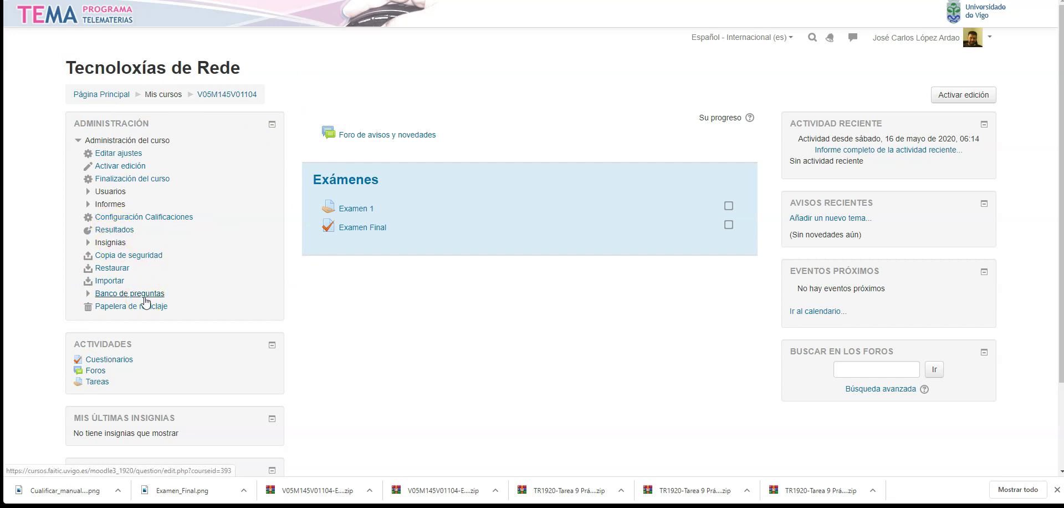
Step: Open the course's question bank and show the questions in the category Examen
{"action": "left_click", "coordinate": [143, 294]}
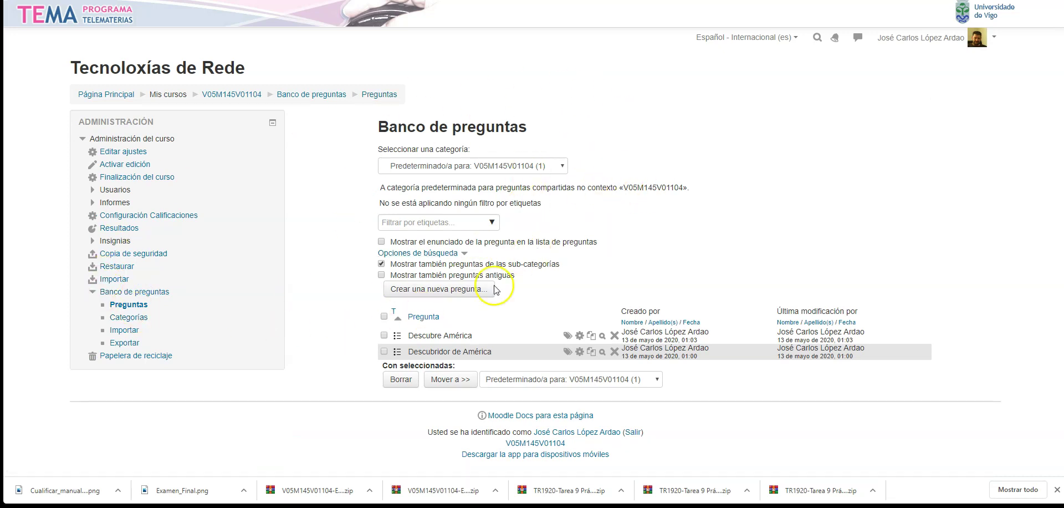
{"action": "left_click", "coordinate": [457, 167]}
{"action": "left_click", "coordinate": [437, 210]}
{"action": "scroll", "coordinate": [621, 158], "scroll_direction": "down", "scroll_amount": 3}
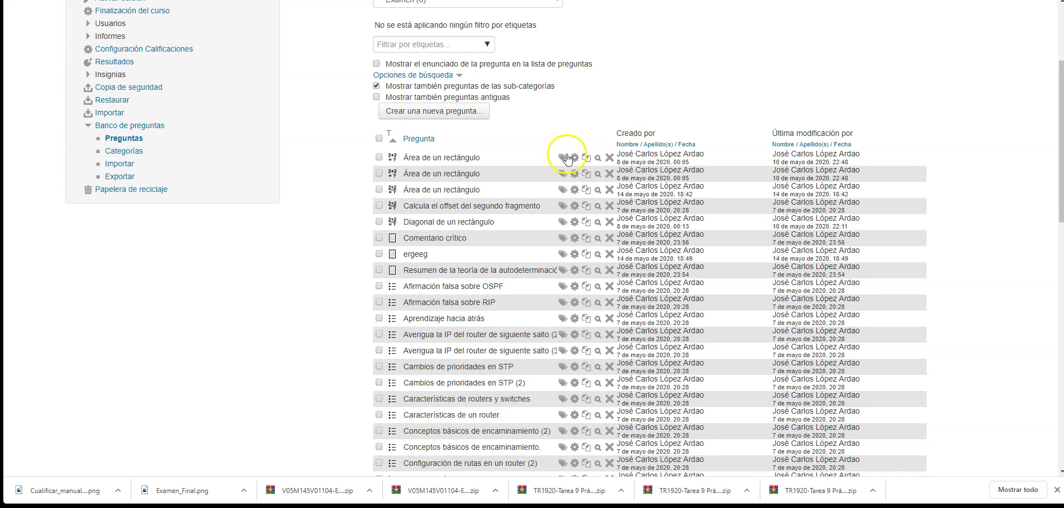
{"action": "scroll", "coordinate": [566, 162], "scroll_direction": "up", "scroll_amount": 1}
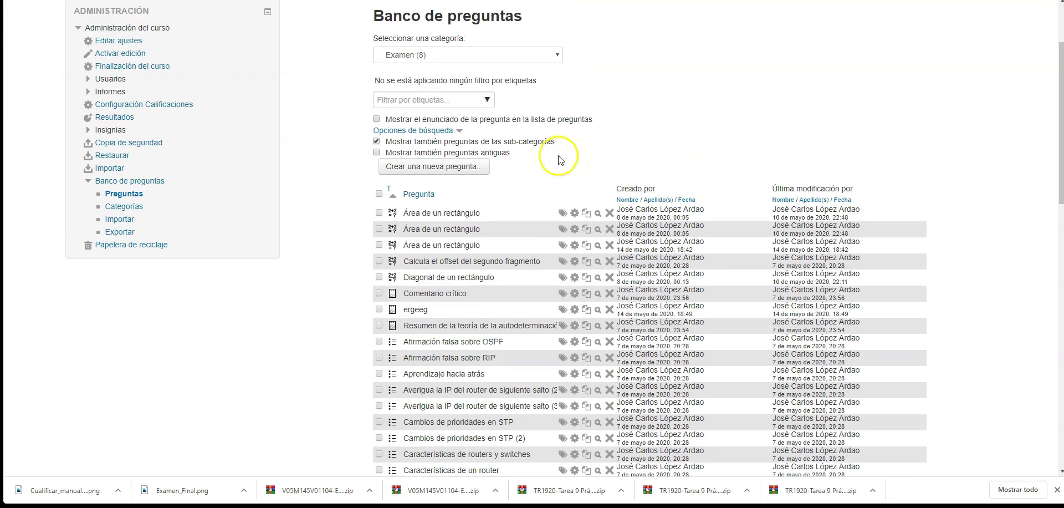
Step: Create a new question of the type Opción múltiple in the Examen category
{"action": "left_click", "coordinate": [438, 167]}
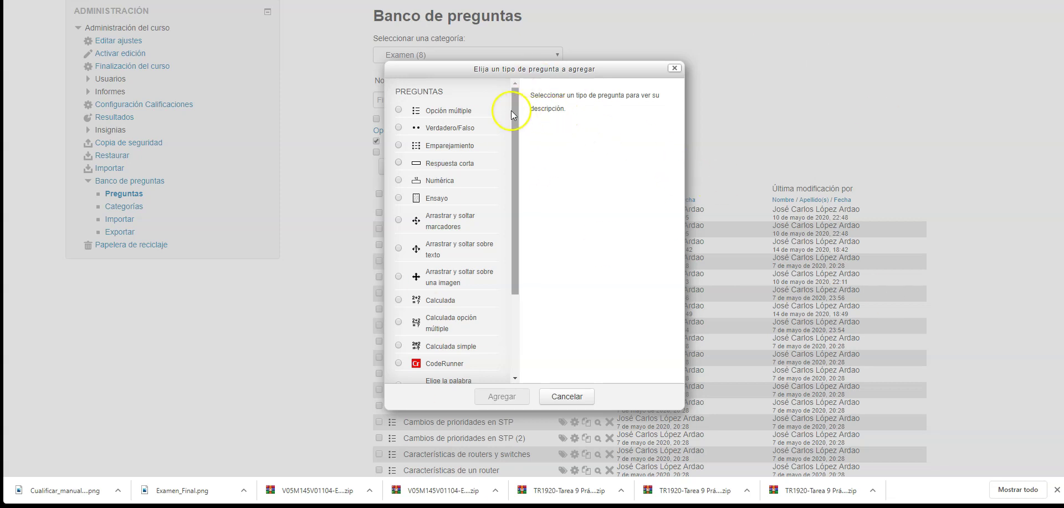
{"action": "left_click_drag", "start_coordinate": [514, 106], "coordinate": [517, 74]}
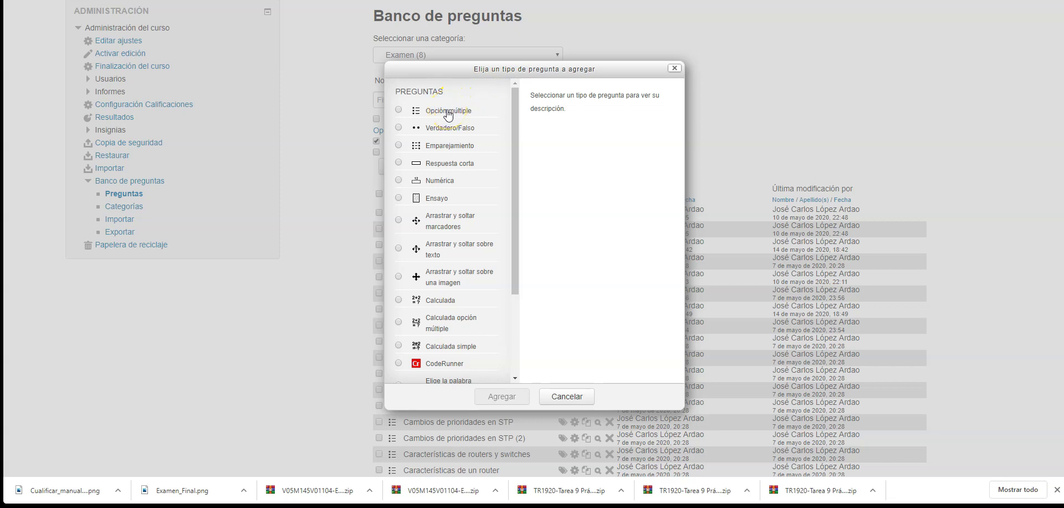
{"action": "left_click", "coordinate": [398, 109]}
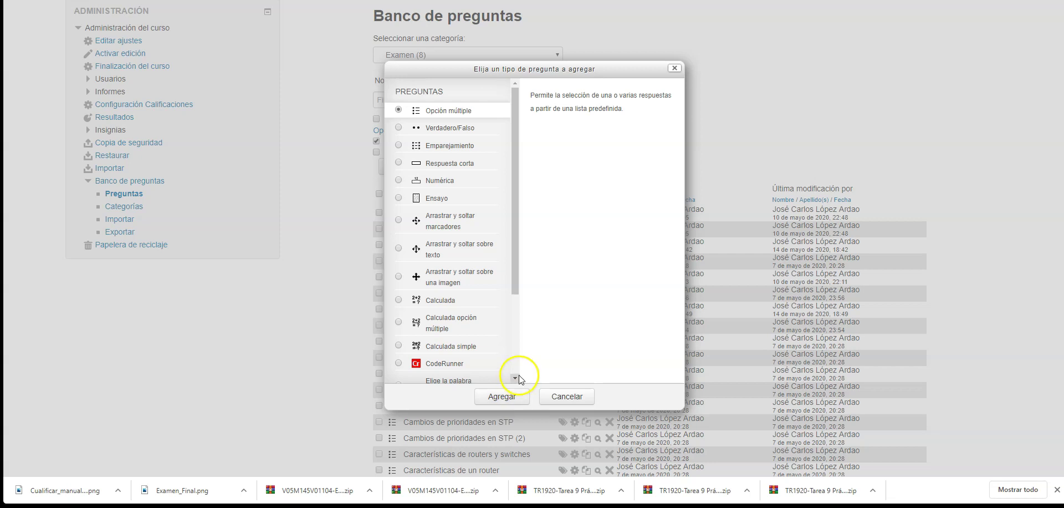
{"action": "left_click", "coordinate": [504, 397]}
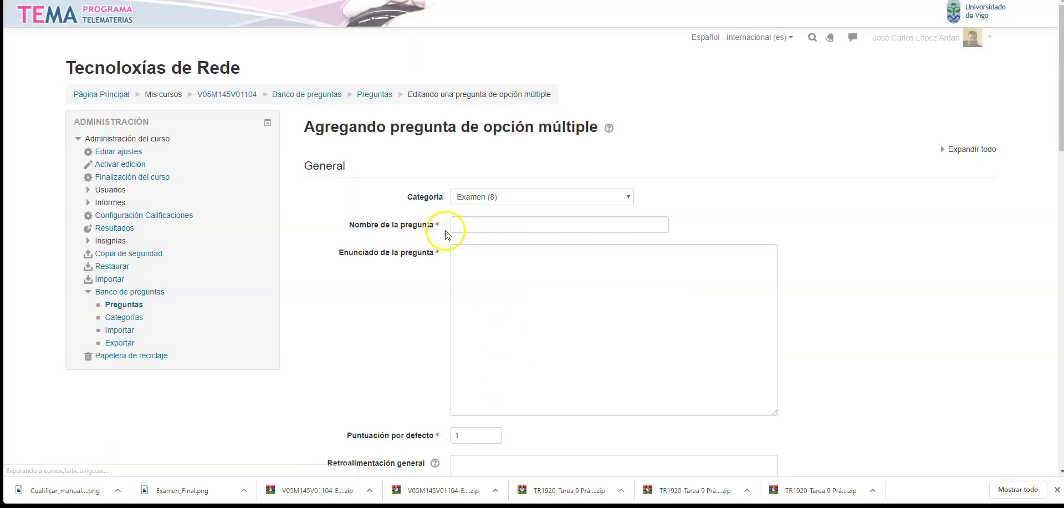
Step: Keep the category Examen and name the question "Descubrimiento de América"
{"action": "scroll", "coordinate": [776, 132], "scroll_direction": "down", "scroll_amount": 2}
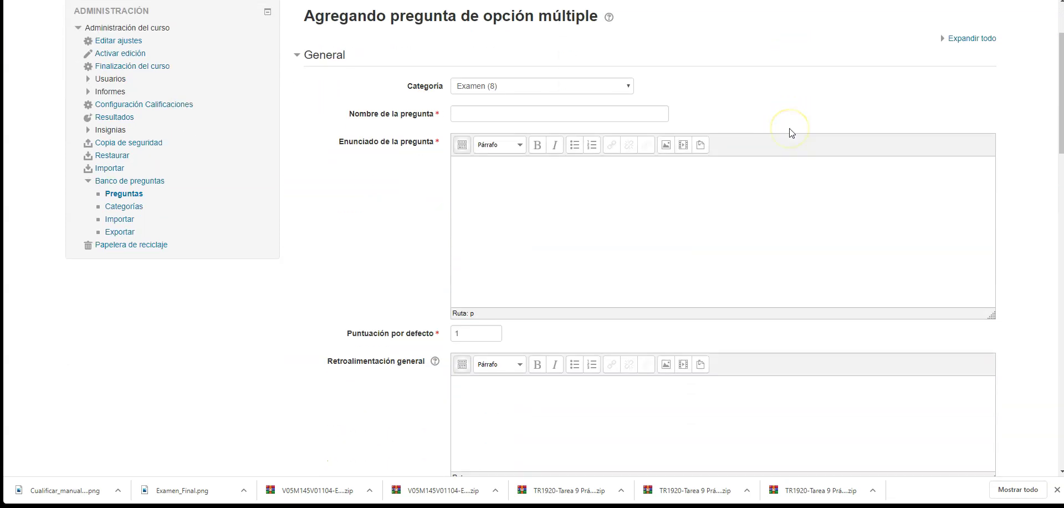
{"action": "scroll", "coordinate": [790, 130], "scroll_direction": "up", "scroll_amount": 1}
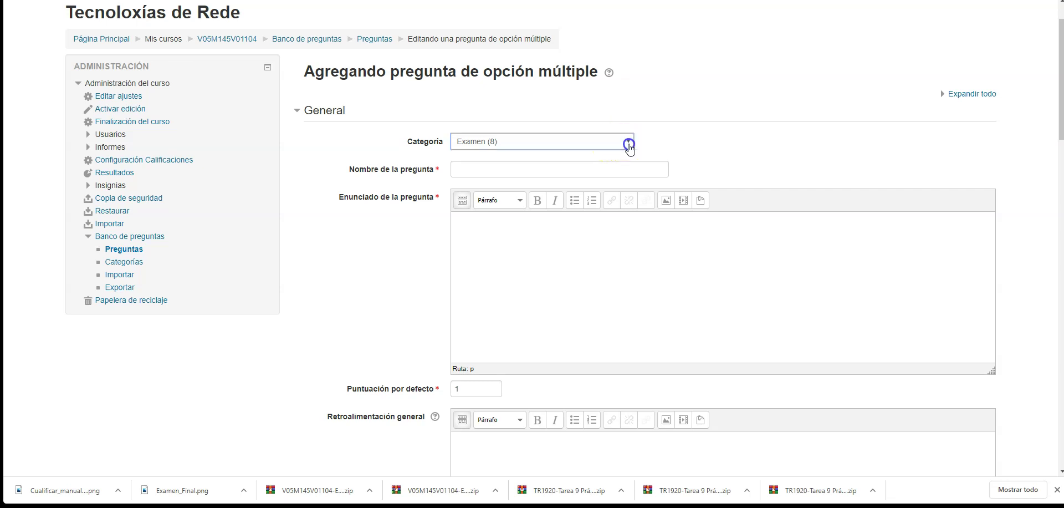
{"action": "left_click", "coordinate": [628, 143]}
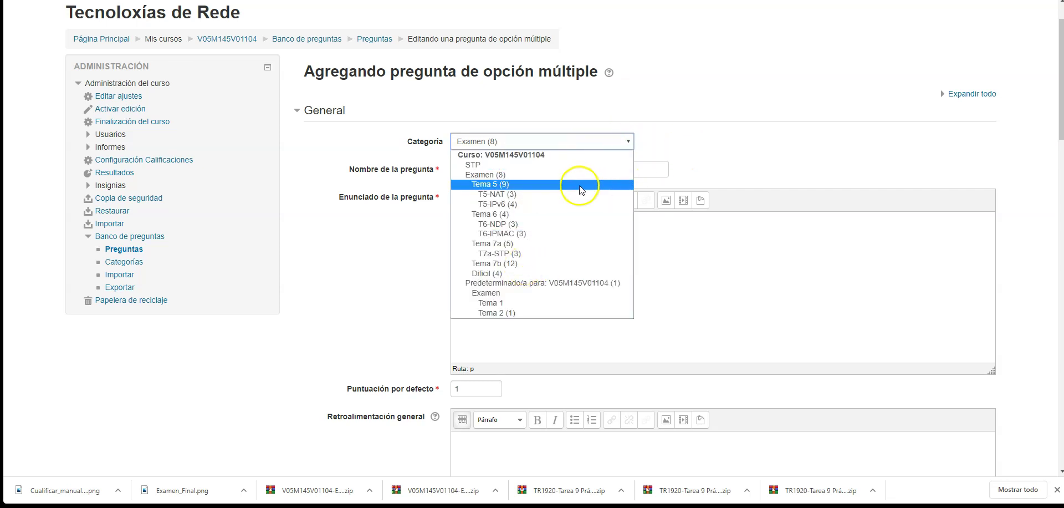
{"action": "left_click", "coordinate": [711, 141]}
{"action": "left_click", "coordinate": [613, 167]}
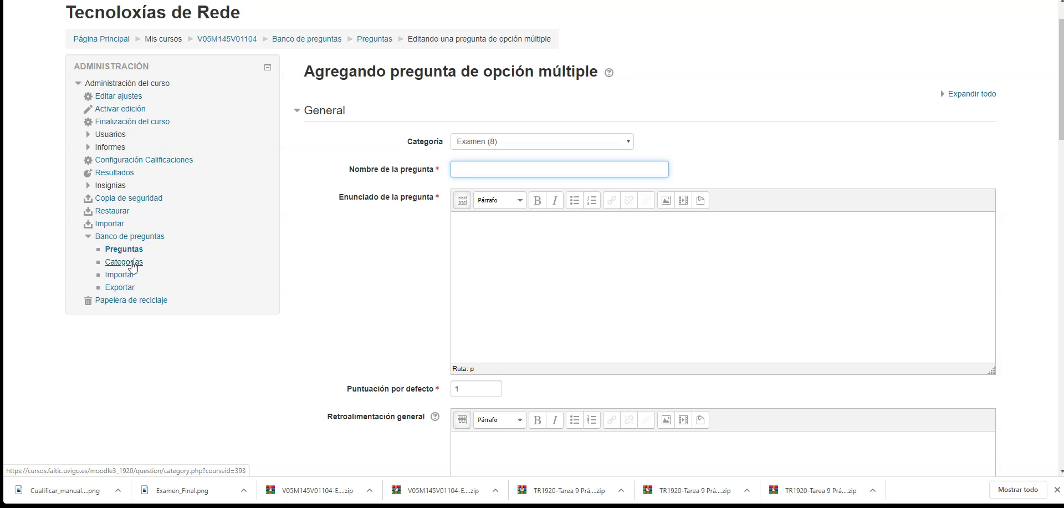
{"action": "type", "text": "DEscubrimiento de América"}
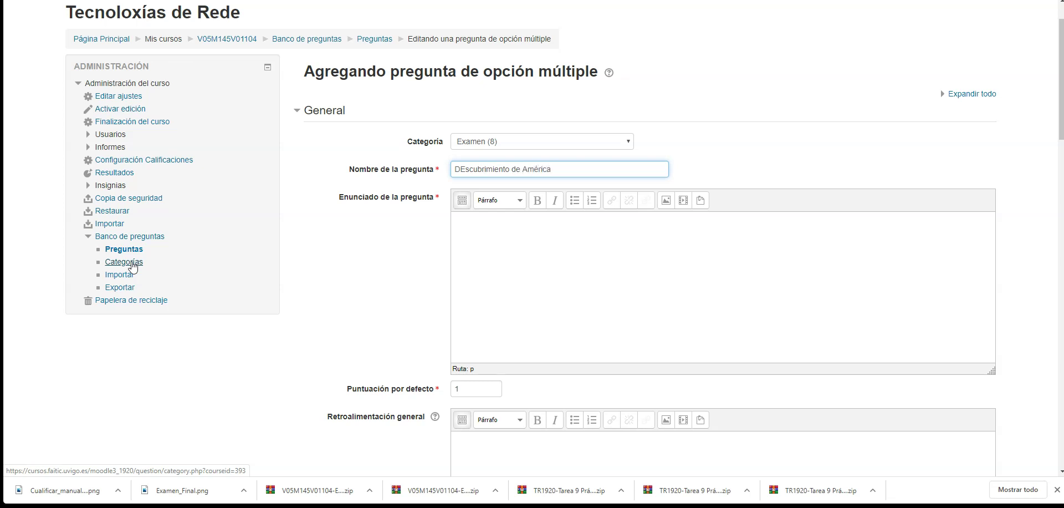
{"action": "left_click", "coordinate": [466, 167]}
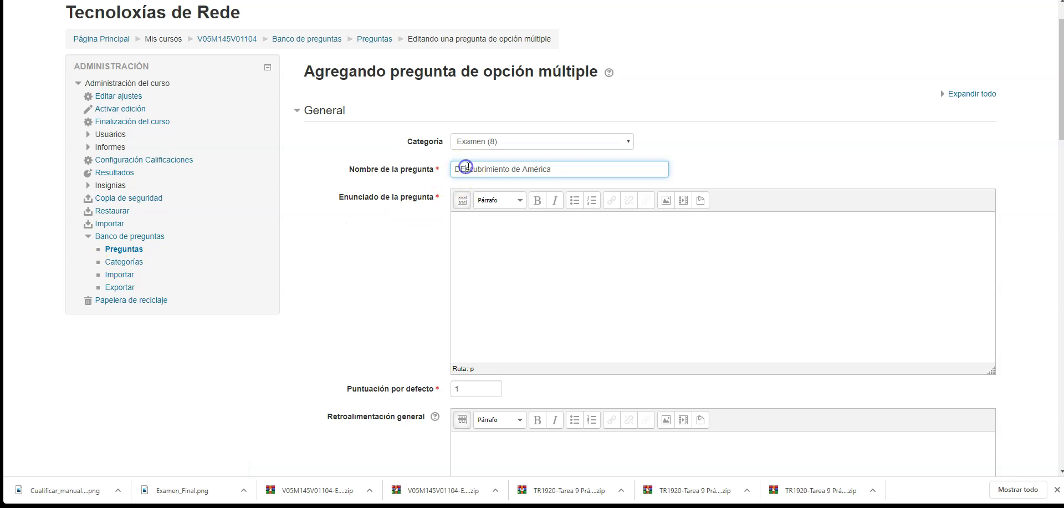
{"action": "key", "text": "BackSpace"}
{"action": "type", "text": "e"}
Step: Enter "¿Quién descubrió América?" as the question's statement text
{"action": "left_click", "coordinate": [562, 273]}
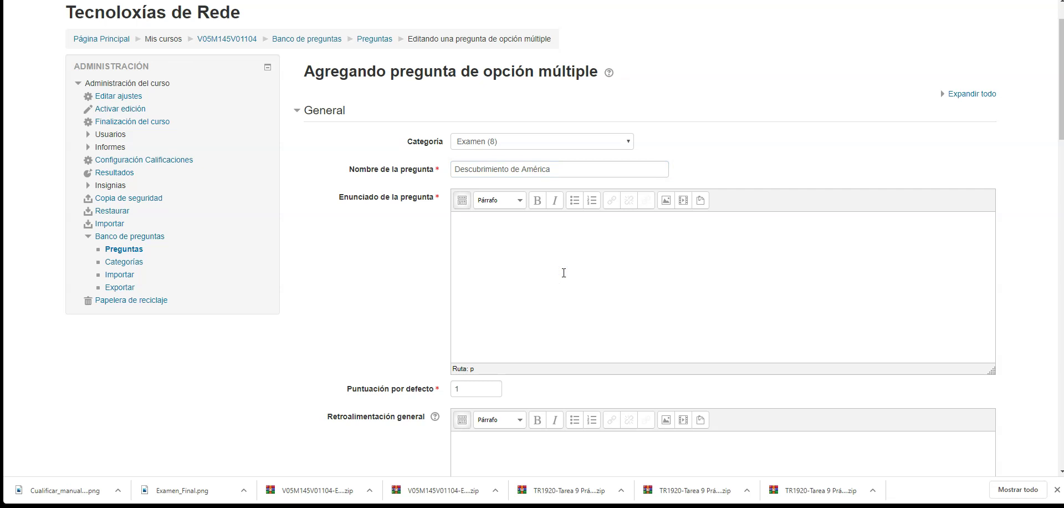
{"action": "type", "text": "¿"}
{"action": "type", "text": "¿"}
{"action": "type", "text": "Quine desc"}
{"action": "type", "text": "ubri"}
{"action": "type", "text": "ó Améri"}
{"action": "type", "text": "ca"}
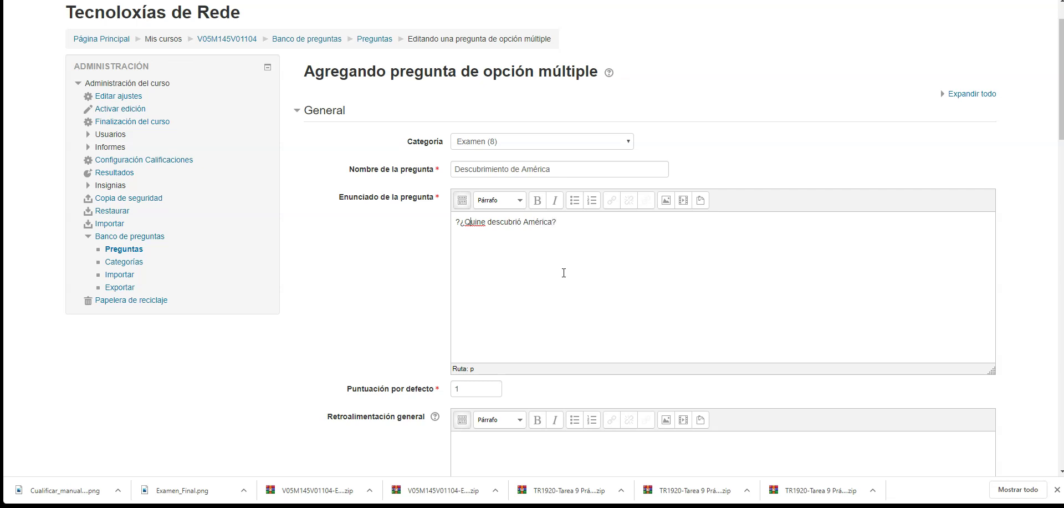
{"action": "key", "text": "BackSpace"}
{"action": "key", "text": "BackSpace"}
{"action": "key", "text": "BackSpace"}
{"action": "key", "text": "BackSpace"}
{"action": "type", "text": "ién"}
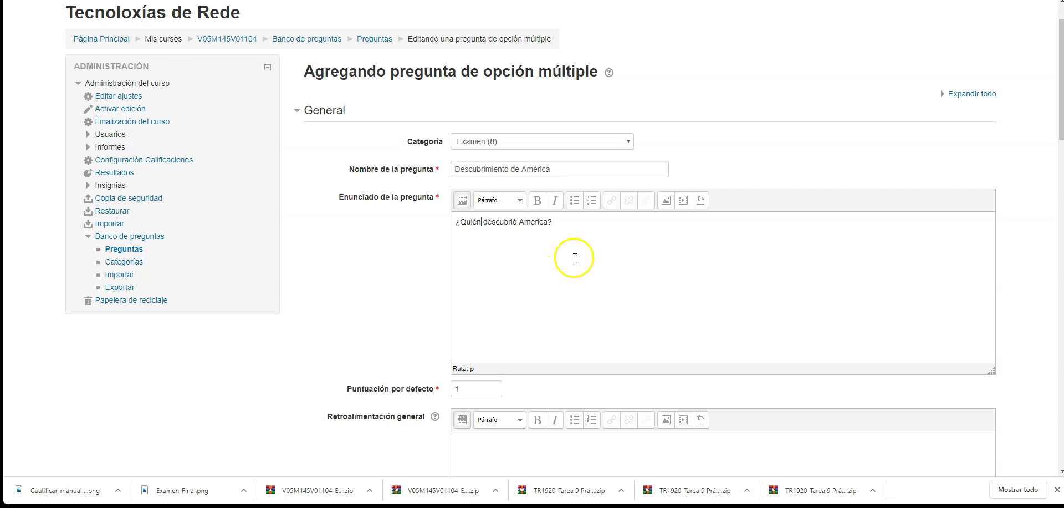
Step: Examine the default score, general feedback, answer shuffling and numbering settings, and the choices for allowing one or several answers
{"action": "scroll", "coordinate": [593, 275], "scroll_direction": "down", "scroll_amount": 2}
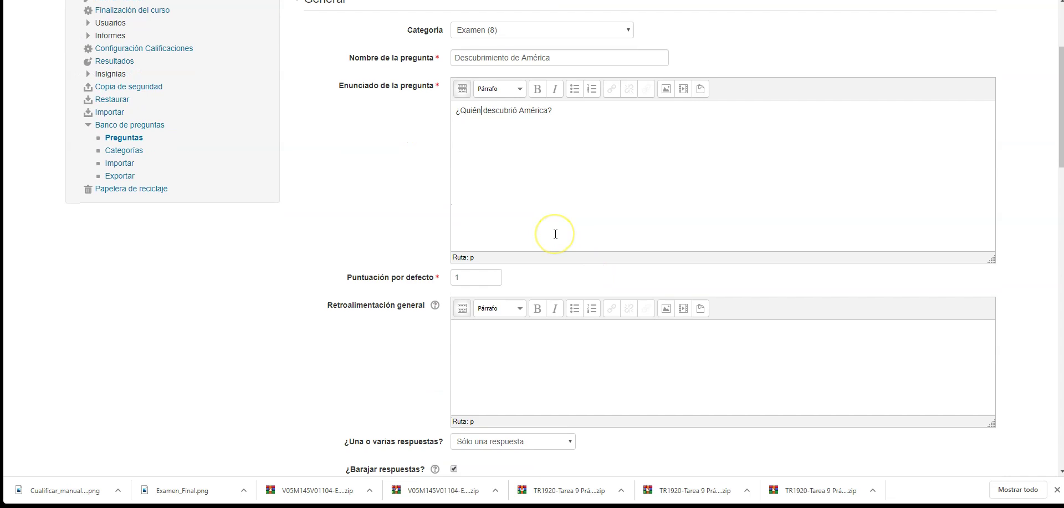
{"action": "scroll", "coordinate": [556, 233], "scroll_direction": "down", "scroll_amount": 1}
{"action": "scroll", "coordinate": [554, 233], "scroll_direction": "down", "scroll_amount": 1}
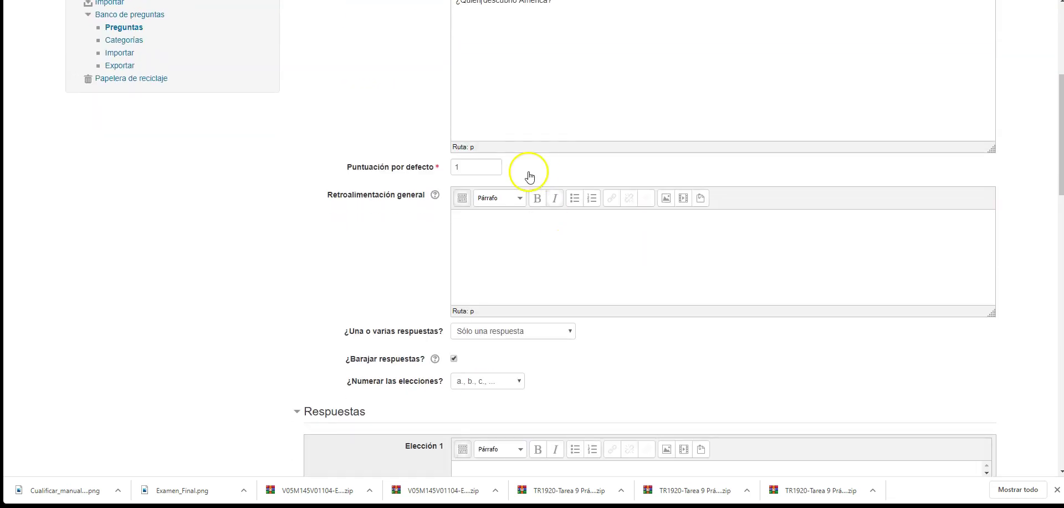
{"action": "scroll", "coordinate": [495, 185], "scroll_direction": "down", "scroll_amount": 2}
{"action": "left_click", "coordinate": [491, 182]}
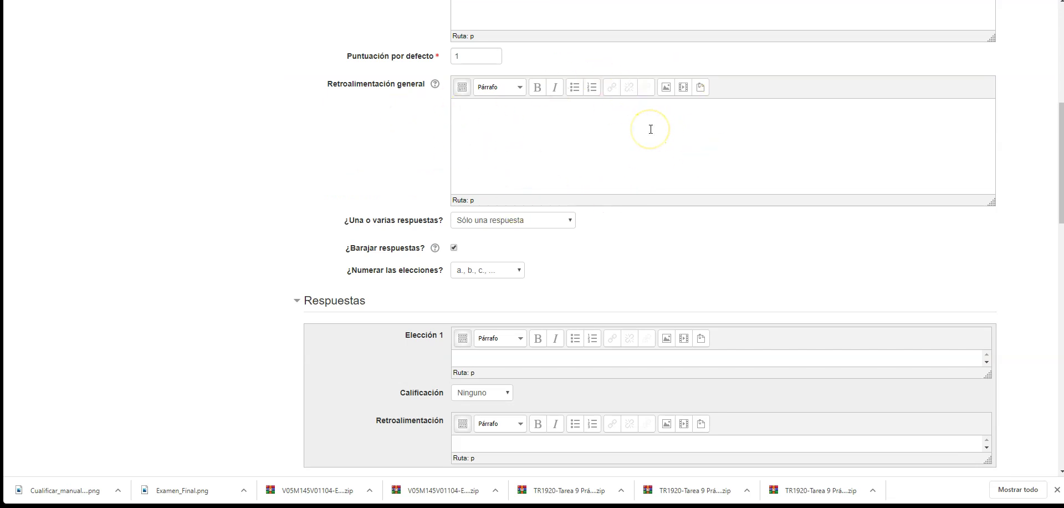
{"action": "scroll", "coordinate": [629, 132], "scroll_direction": "down", "scroll_amount": 1}
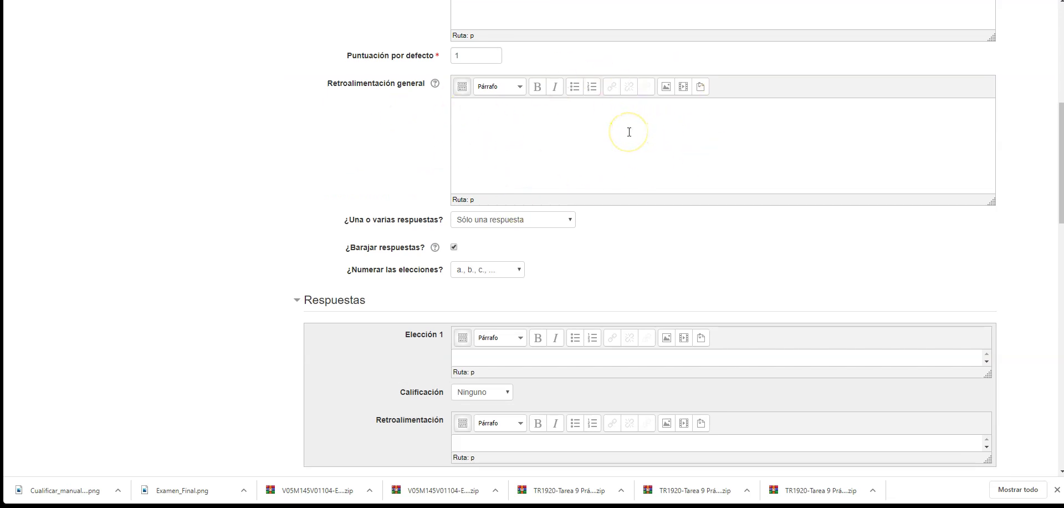
{"action": "scroll", "coordinate": [630, 131], "scroll_direction": "down", "scroll_amount": 2}
{"action": "scroll", "coordinate": [632, 132], "scroll_direction": "up", "scroll_amount": 2}
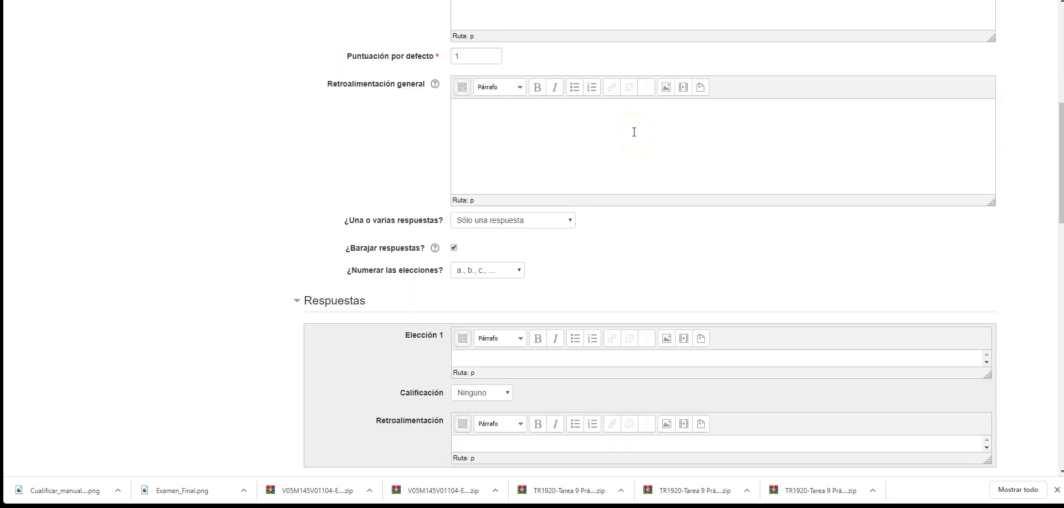
{"action": "scroll", "coordinate": [635, 133], "scroll_direction": "down", "scroll_amount": 2}
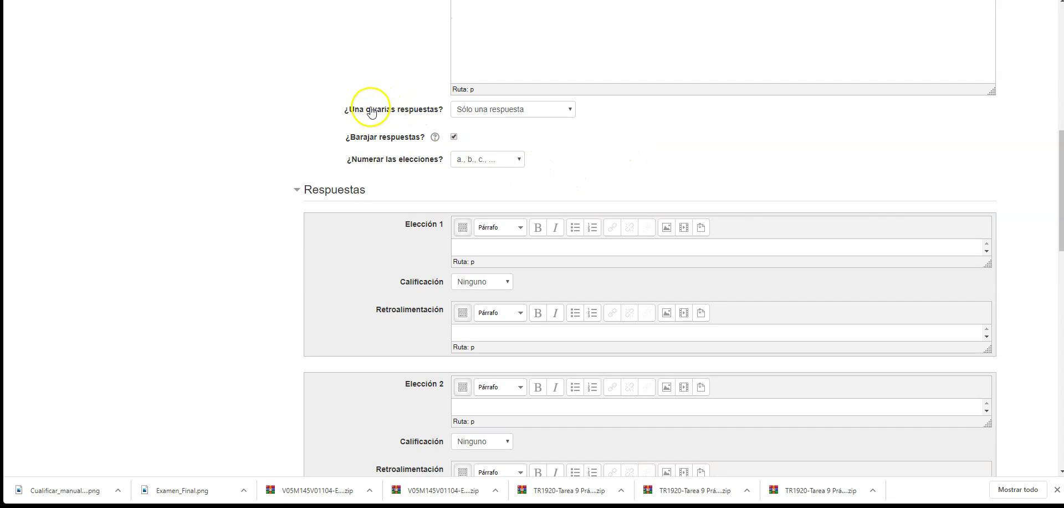
{"action": "left_click", "coordinate": [537, 117]}
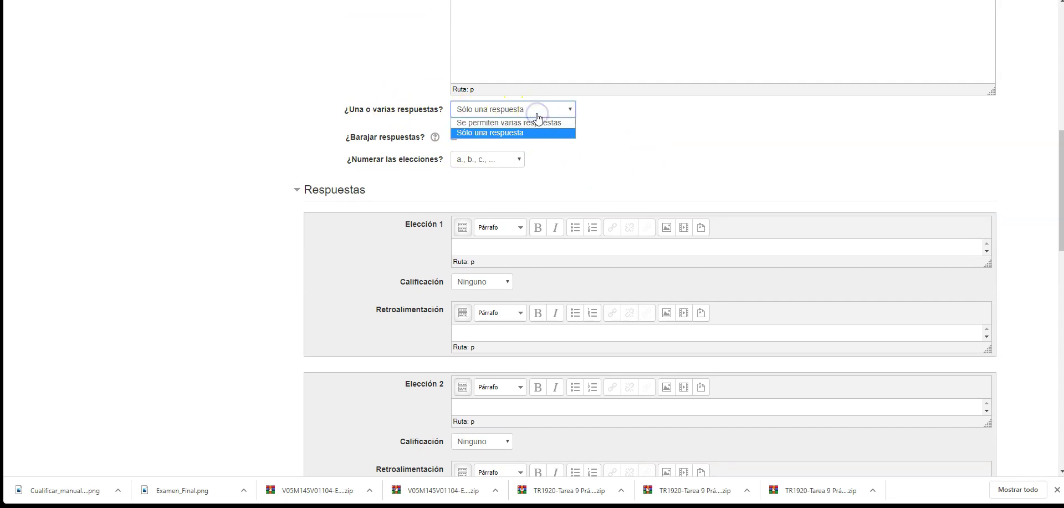
{"action": "left_click", "coordinate": [566, 160]}
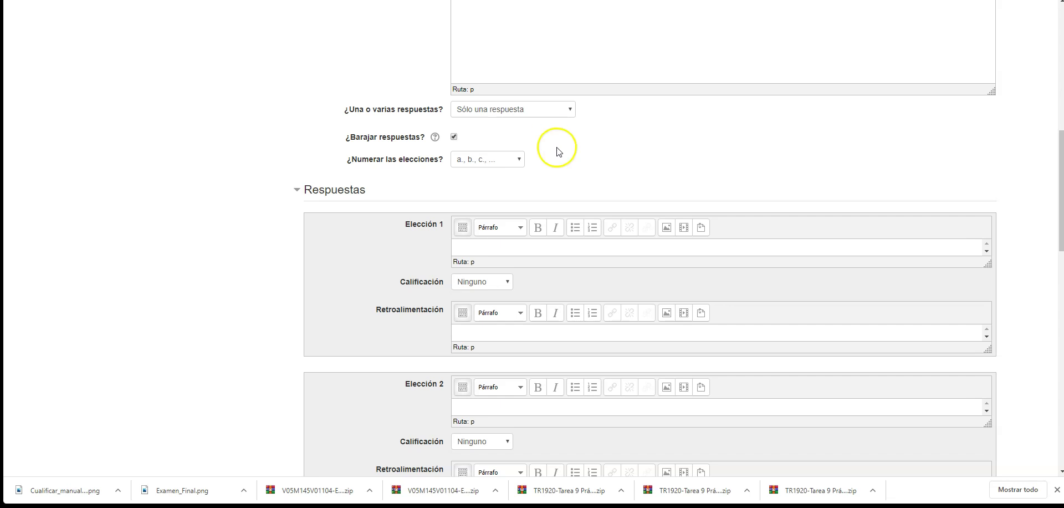
Step: Enter "Colón" as answer choice 1 and set its grade to 100%
{"action": "scroll", "coordinate": [577, 177], "scroll_direction": "down", "scroll_amount": 2}
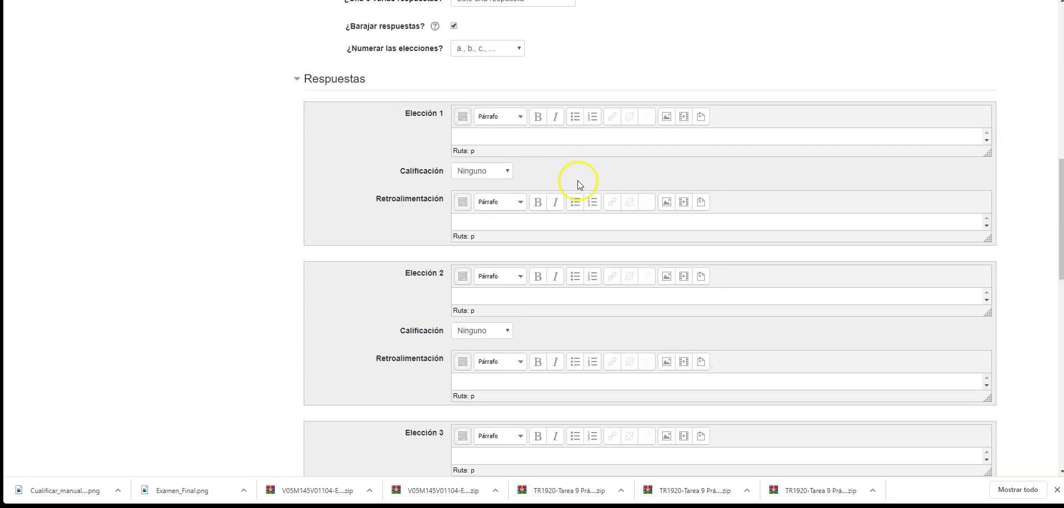
{"action": "left_click", "coordinate": [565, 137]}
{"action": "type", "text": "1"}
{"action": "key", "text": "BackSpace"}
{"action": "key", "text": "BackSpace"}
{"action": "type", "text": "Colón"}
{"action": "left_click", "coordinate": [547, 152]}
{"action": "left_click", "coordinate": [506, 172]}
{"action": "left_click", "coordinate": [494, 193]}
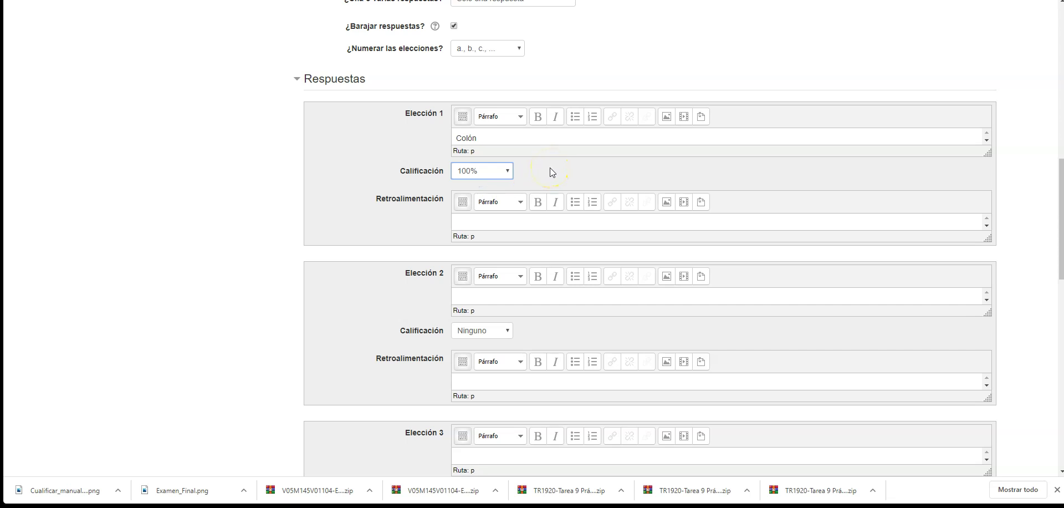
Step: Enter "Pinzón" as the text of answer choice 2
{"action": "scroll", "coordinate": [550, 172], "scroll_direction": "down", "scroll_amount": 3}
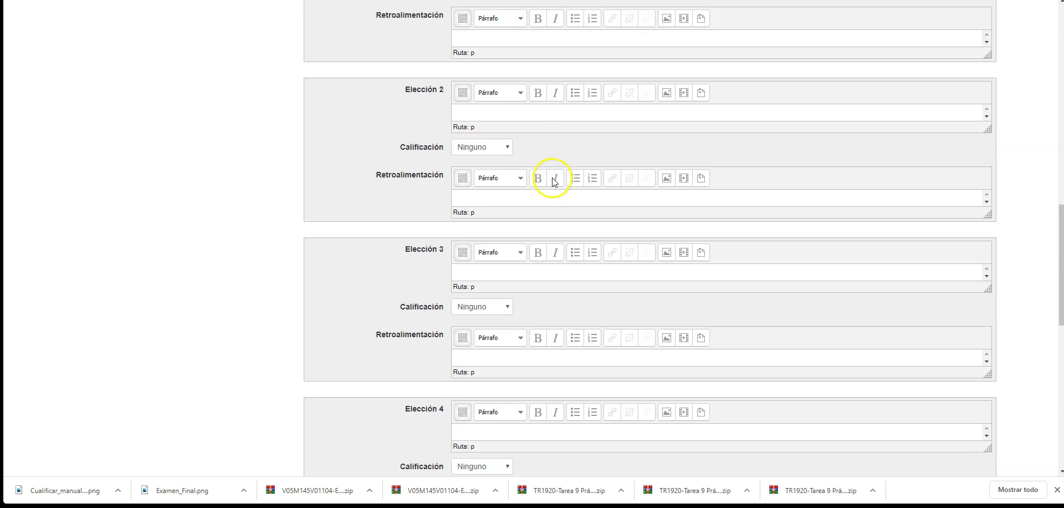
{"action": "scroll", "coordinate": [549, 178], "scroll_direction": "up", "scroll_amount": 1}
{"action": "left_click", "coordinate": [521, 186]}
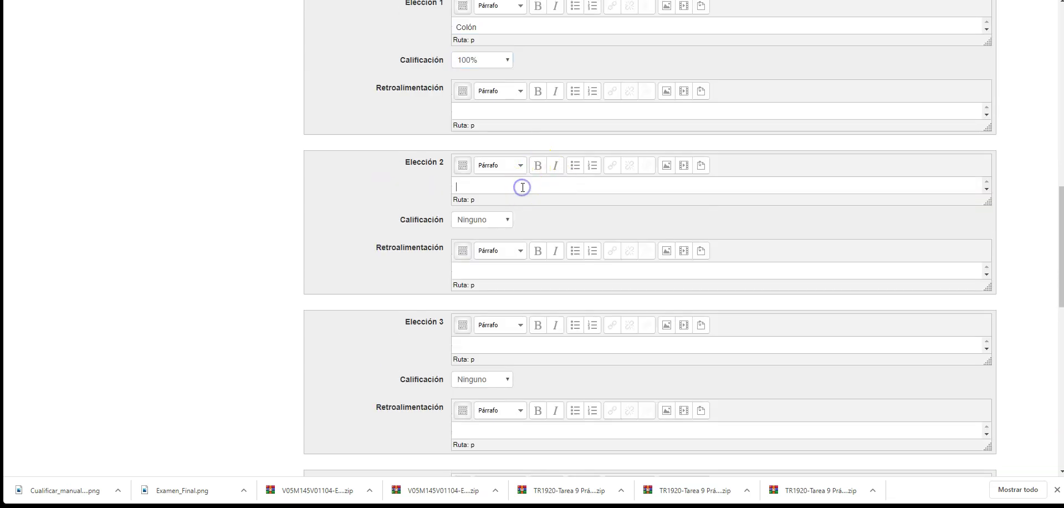
{"action": "type", "text": "Pinzón"}
Step: Enter "Cervantes" as answer choice 3 and "Magallanes" as answer choice 4
{"action": "scroll", "coordinate": [527, 228], "scroll_direction": "down", "scroll_amount": 2}
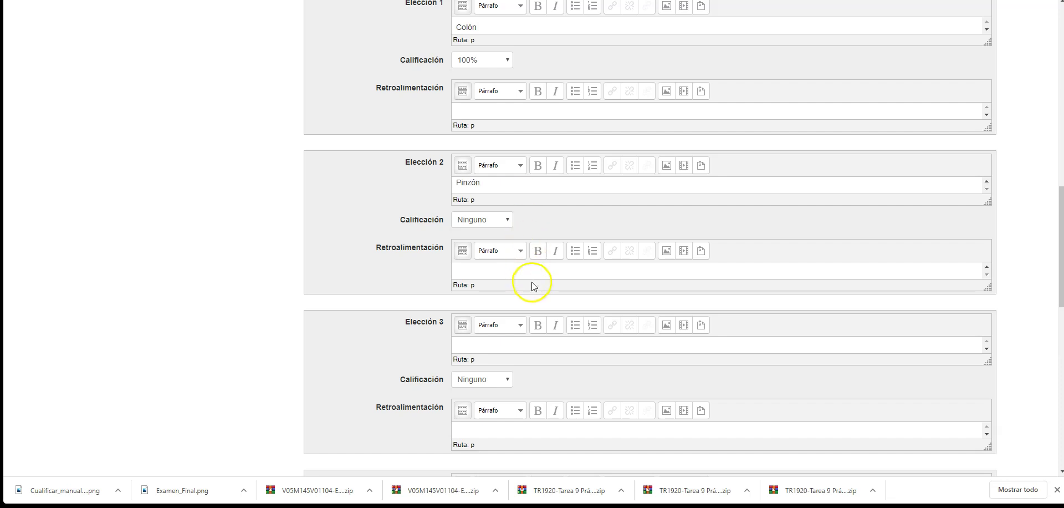
{"action": "scroll", "coordinate": [508, 345], "scroll_direction": "down", "scroll_amount": 1}
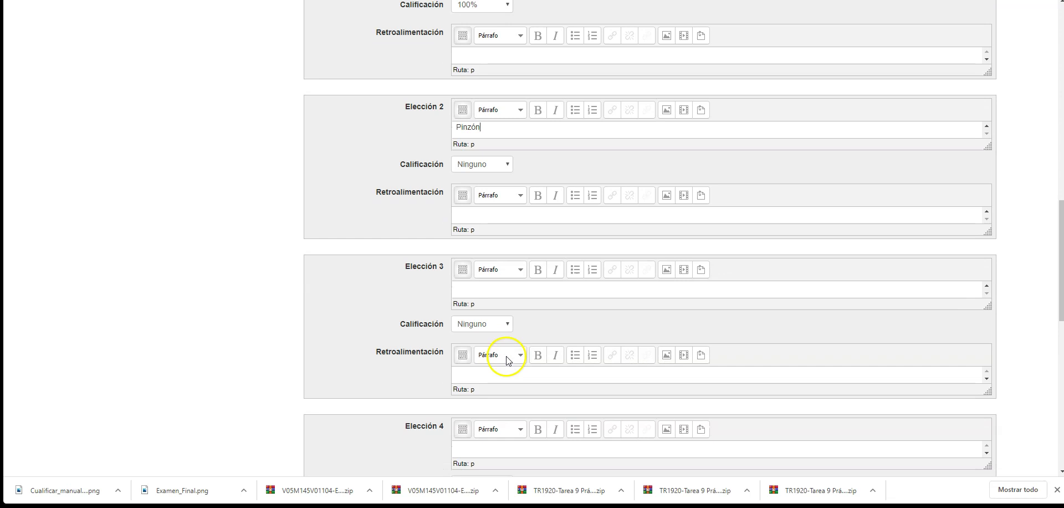
{"action": "left_click", "coordinate": [494, 295]}
{"action": "left_click", "coordinate": [477, 286]}
{"action": "type", "text": "Cervantes"}
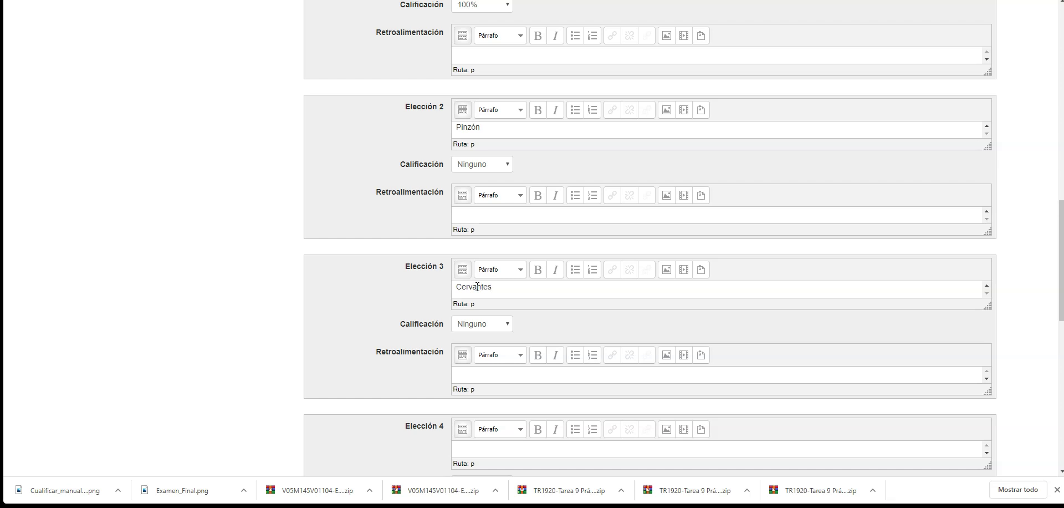
{"action": "scroll", "coordinate": [478, 287], "scroll_direction": "down", "scroll_amount": 4}
{"action": "left_click", "coordinate": [469, 233]}
{"action": "type", "text": "Magallanes"}
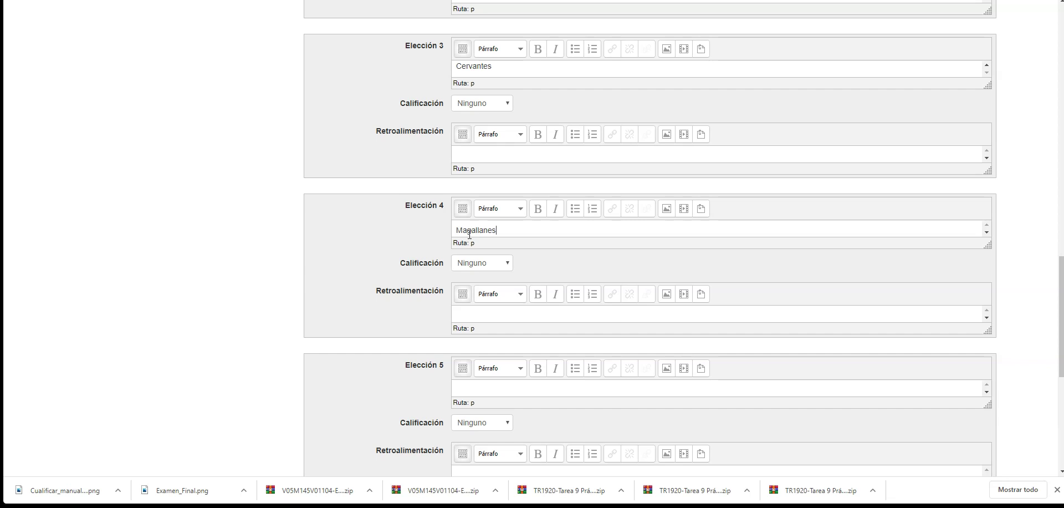
{"action": "left_click", "coordinate": [682, 230]}
{"action": "scroll", "coordinate": [679, 239], "scroll_direction": "up", "scroll_amount": 4}
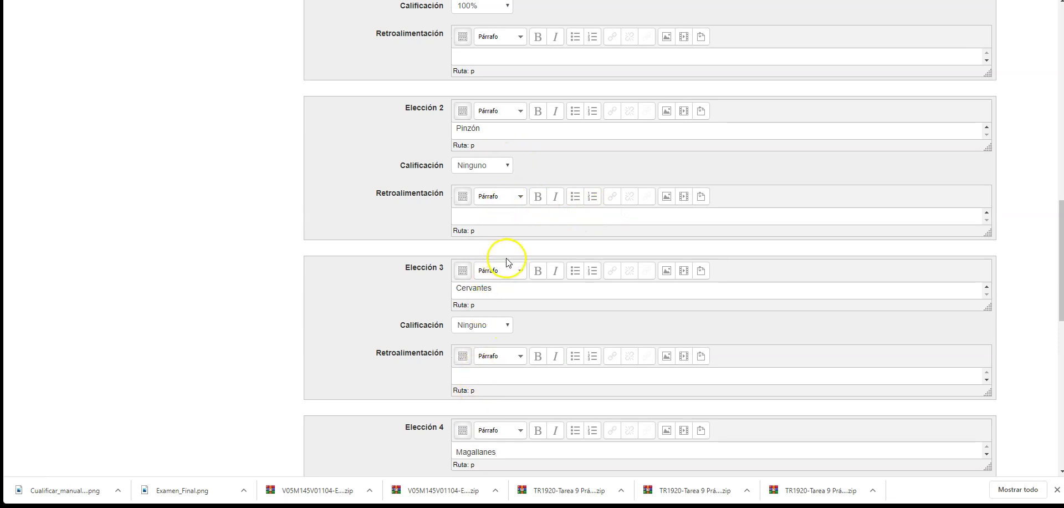
{"action": "scroll", "coordinate": [506, 261], "scroll_direction": "up", "scroll_amount": 2}
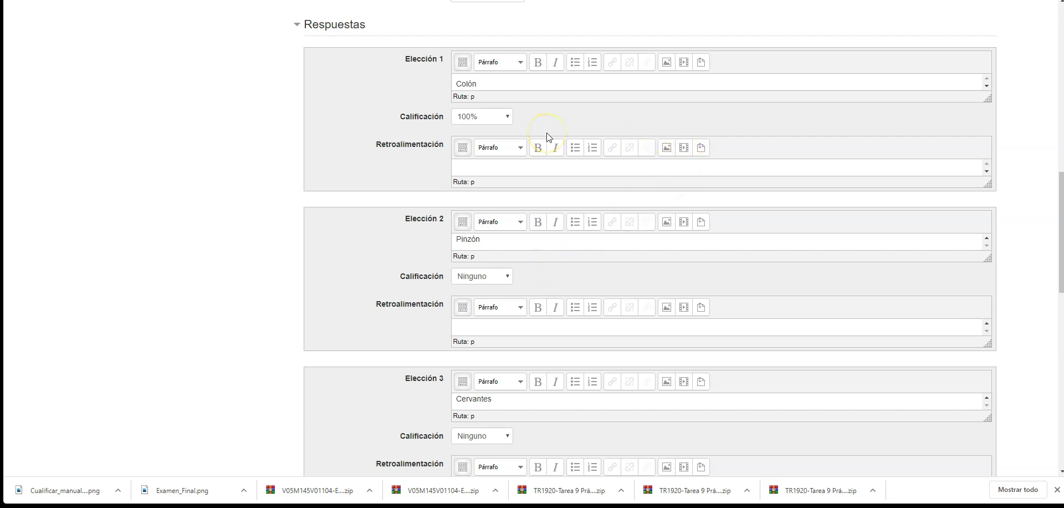
{"action": "scroll", "coordinate": [547, 137], "scroll_direction": "down", "scroll_amount": 1}
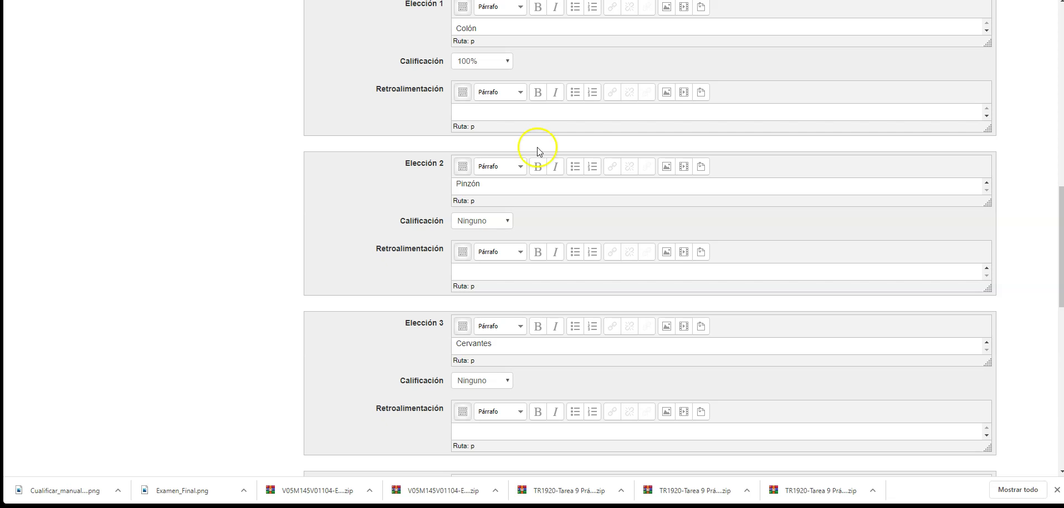
Step: Set the grade of answer choice 2, "Pinzón", to -33,33333%
{"action": "scroll", "coordinate": [474, 217], "scroll_direction": "down", "scroll_amount": 3}
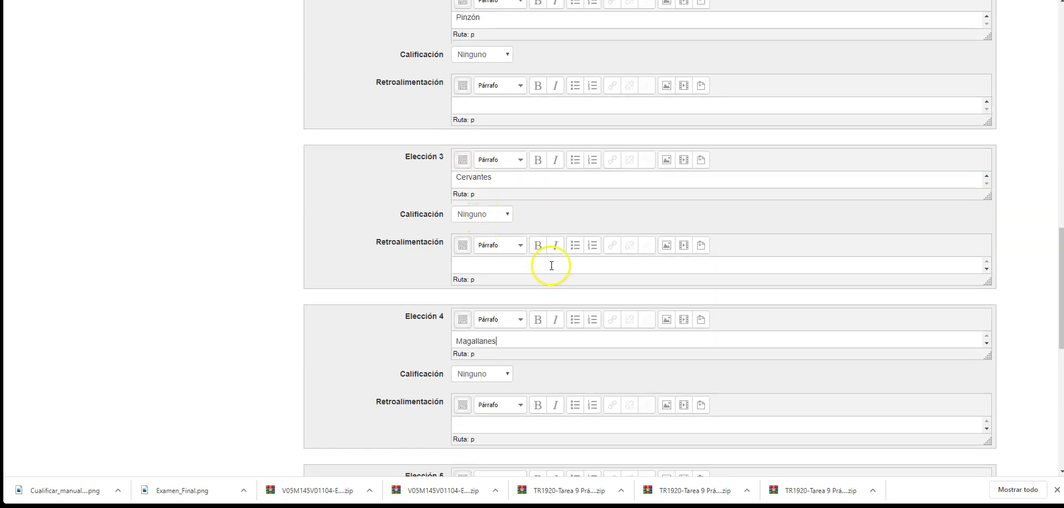
{"action": "scroll", "coordinate": [552, 266], "scroll_direction": "up", "scroll_amount": 2}
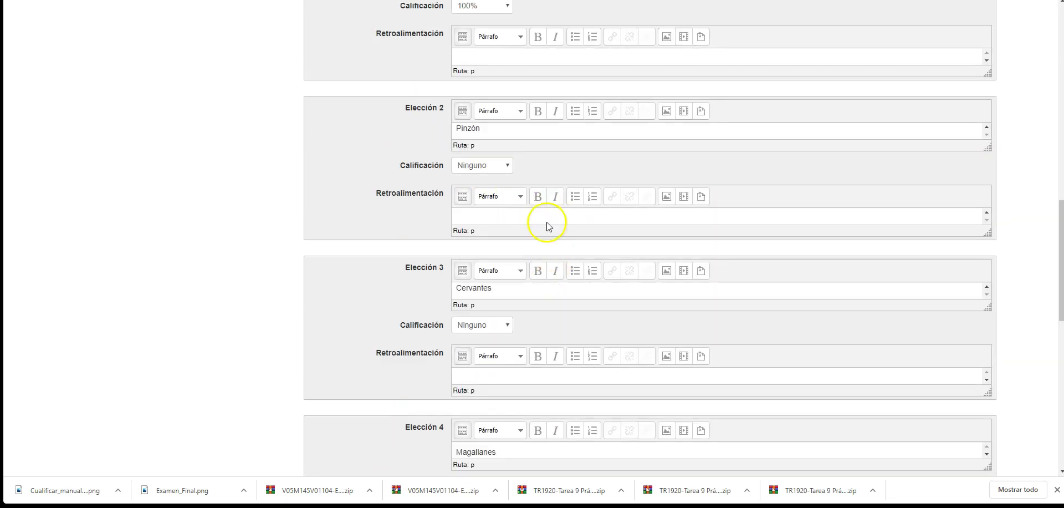
{"action": "left_click", "coordinate": [504, 167]}
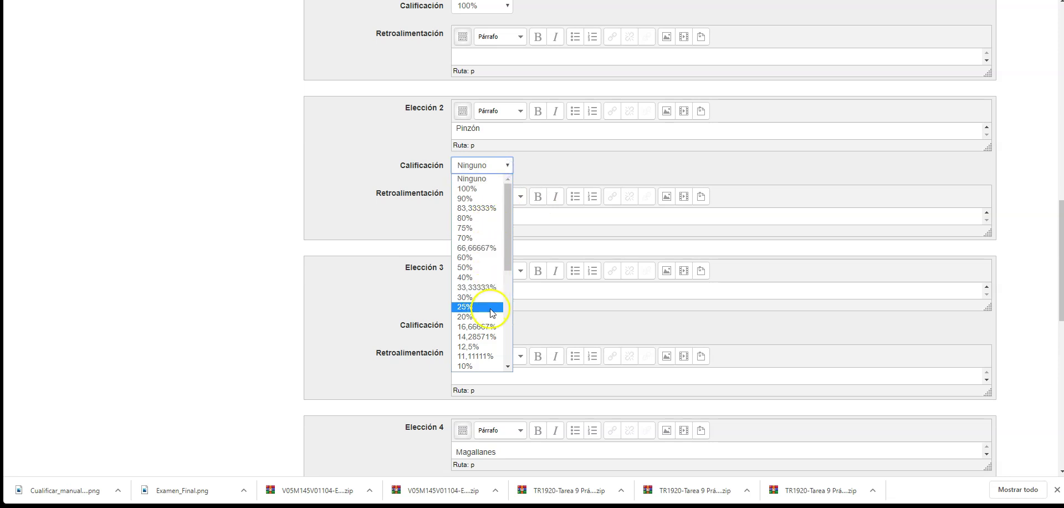
{"action": "scroll", "coordinate": [482, 299], "scroll_direction": "down", "scroll_amount": 5}
{"action": "left_click", "coordinate": [485, 275]}
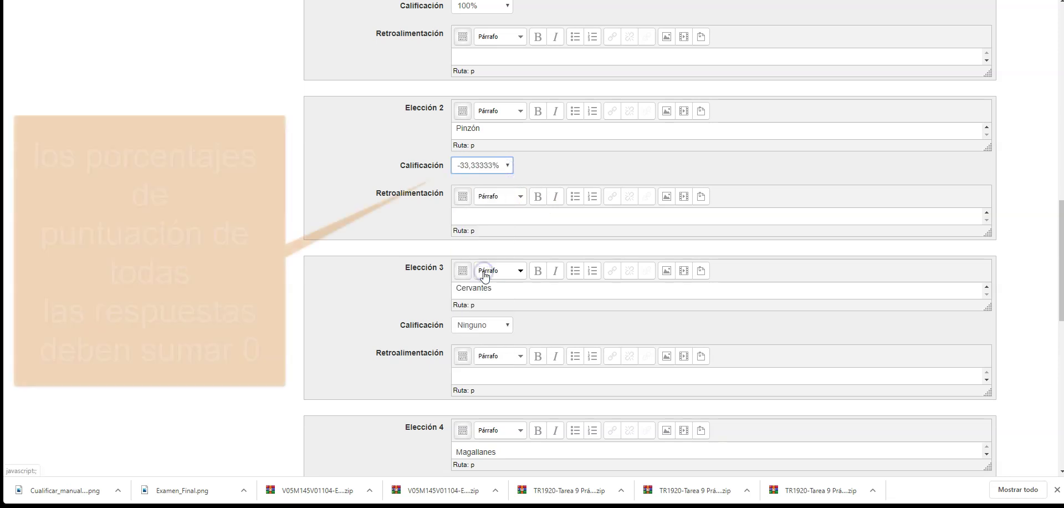
Step: Set the grade of answer choice 3, "Cervantes", to -33,33333%
{"action": "left_click", "coordinate": [489, 326]}
{"action": "scroll", "coordinate": [489, 328], "scroll_direction": "down", "scroll_amount": 1}
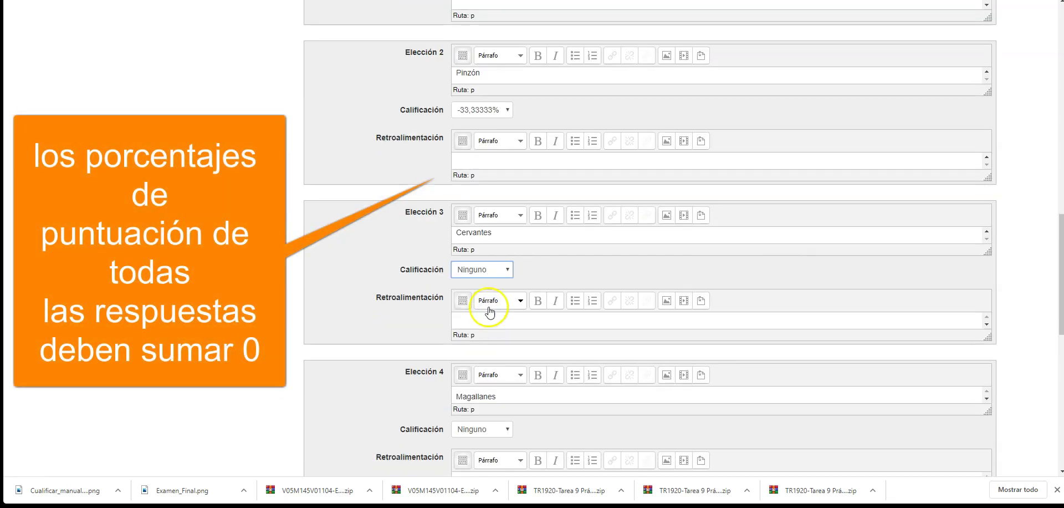
{"action": "left_click", "coordinate": [489, 270]}
{"action": "scroll", "coordinate": [482, 316], "scroll_direction": "down", "scroll_amount": 5}
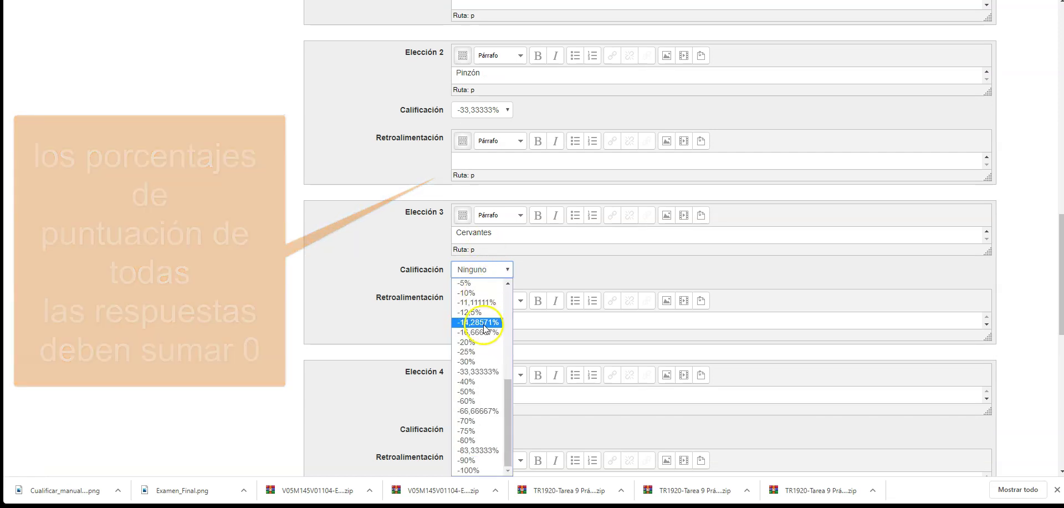
{"action": "left_click", "coordinate": [478, 372]}
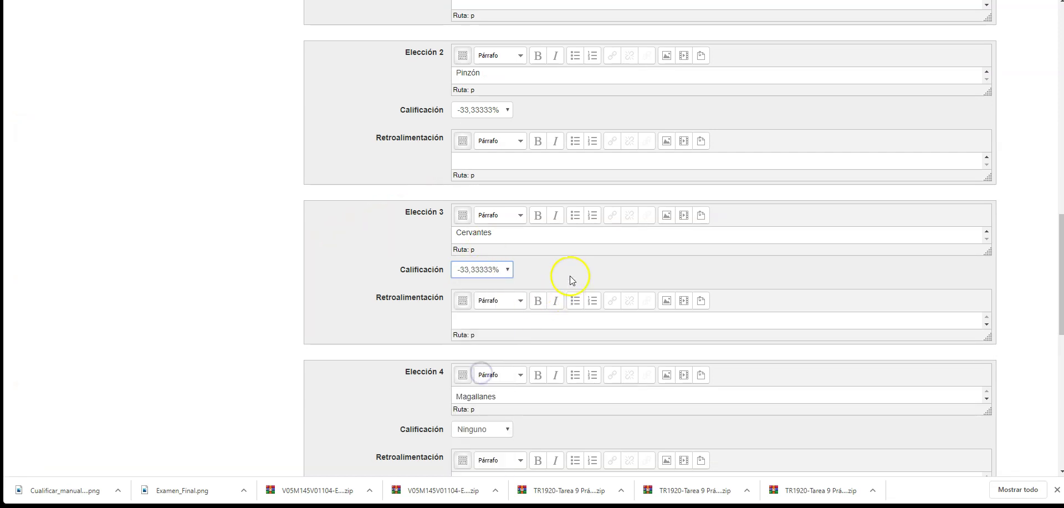
Step: Set the grade of answer choice 4, "Magallanes", to -33,33333%
{"action": "scroll", "coordinate": [575, 260], "scroll_direction": "down", "scroll_amount": 4}
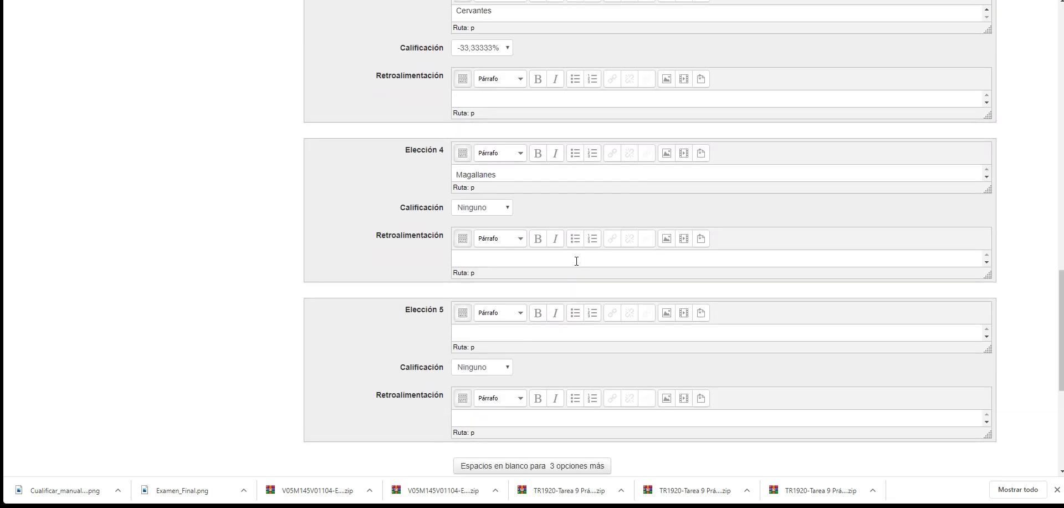
{"action": "left_click", "coordinate": [499, 208]}
{"action": "scroll", "coordinate": [480, 310], "scroll_direction": "down", "scroll_amount": 5}
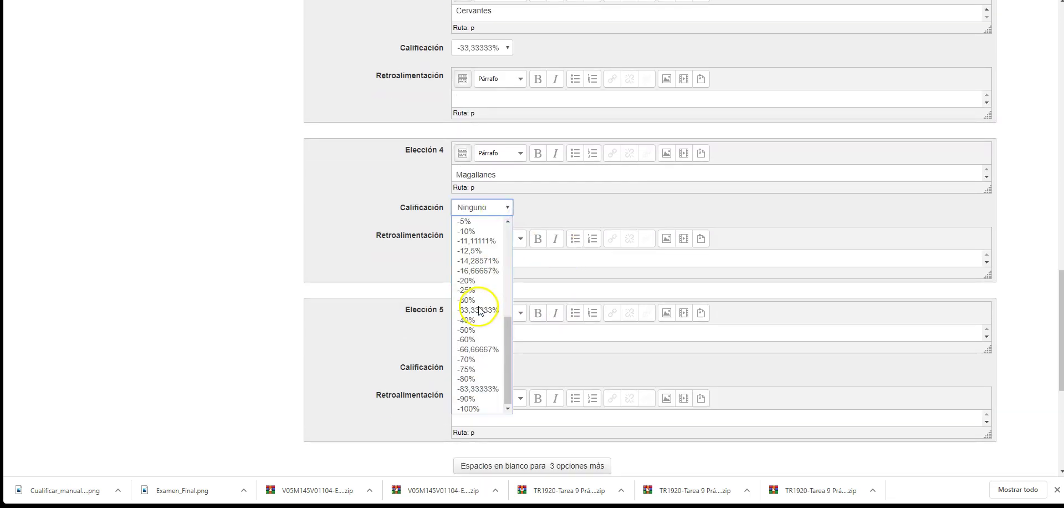
{"action": "left_click", "coordinate": [480, 309]}
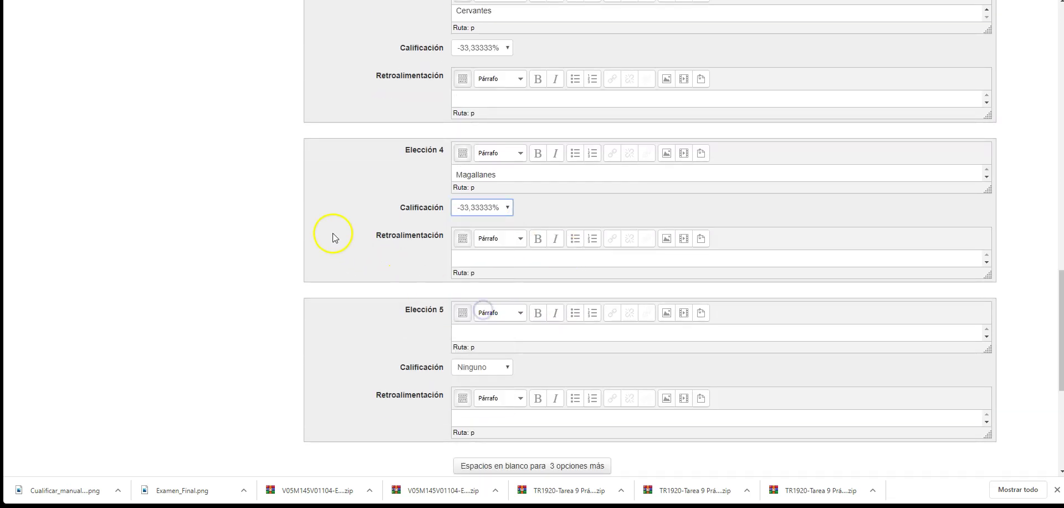
Step: Enter "No, este iba con Colón" as the feedback for answer choice 2, "Pinzón"
{"action": "scroll", "coordinate": [605, 276], "scroll_direction": "up", "scroll_amount": 2}
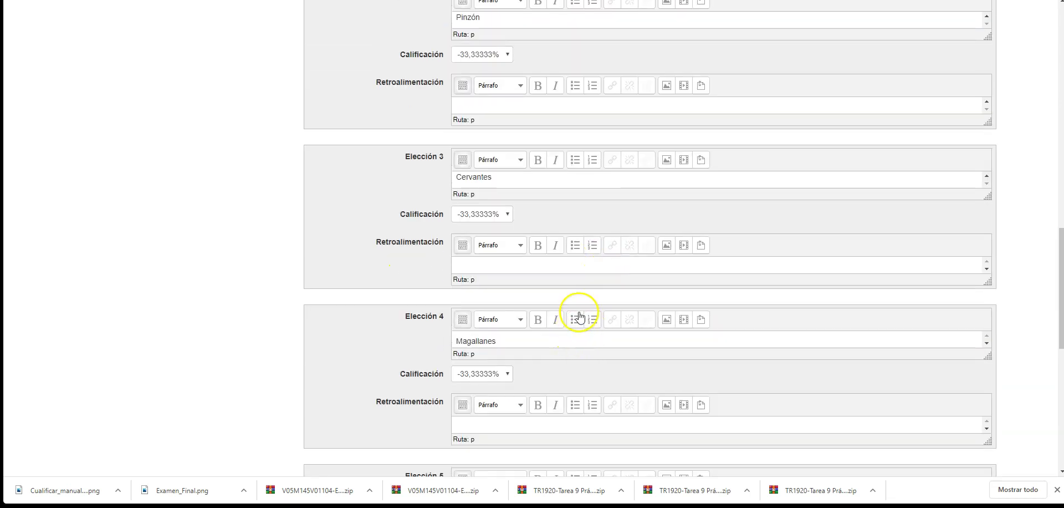
{"action": "scroll", "coordinate": [577, 311], "scroll_direction": "up", "scroll_amount": 3}
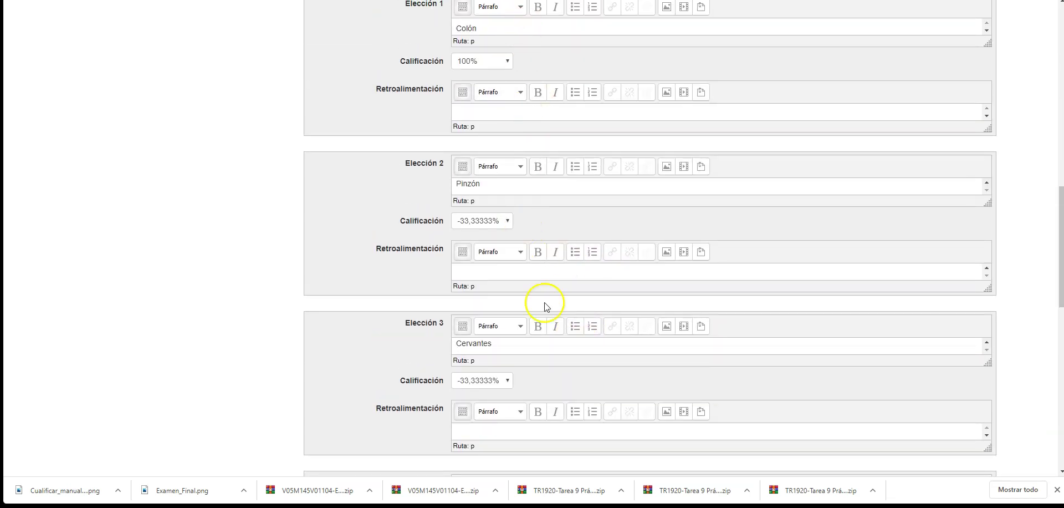
{"action": "scroll", "coordinate": [512, 403], "scroll_direction": "down", "scroll_amount": 5}
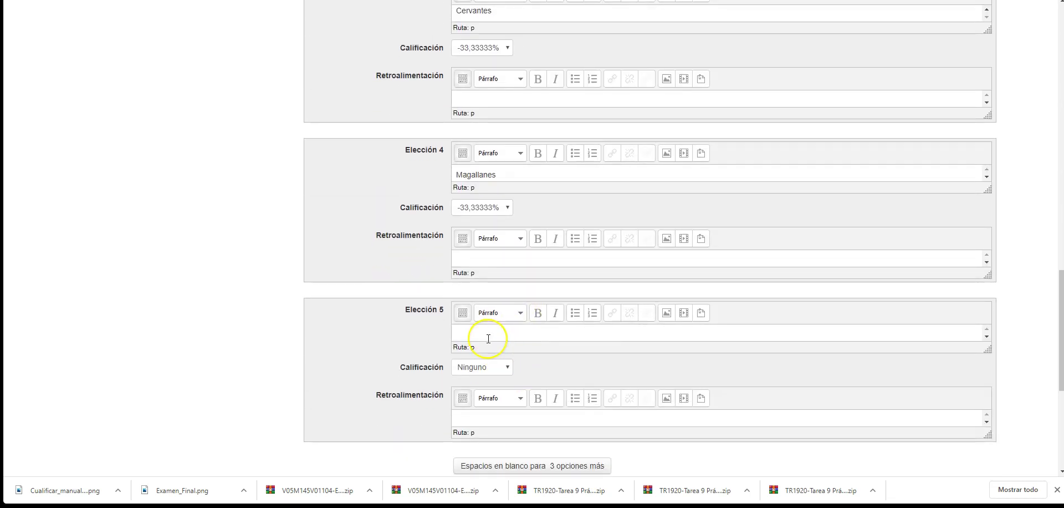
{"action": "scroll", "coordinate": [489, 338], "scroll_direction": "up", "scroll_amount": 8}
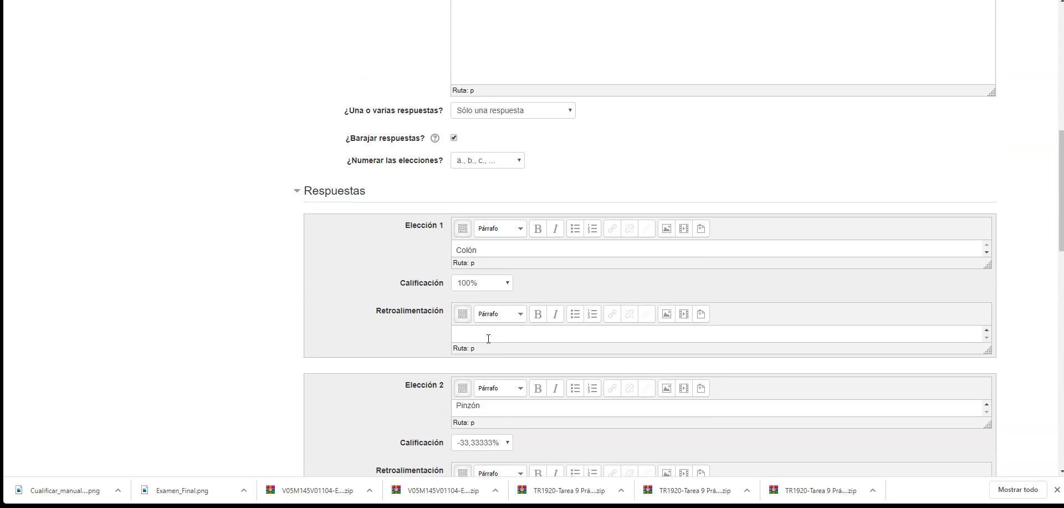
{"action": "scroll", "coordinate": [488, 338], "scroll_direction": "down", "scroll_amount": 2}
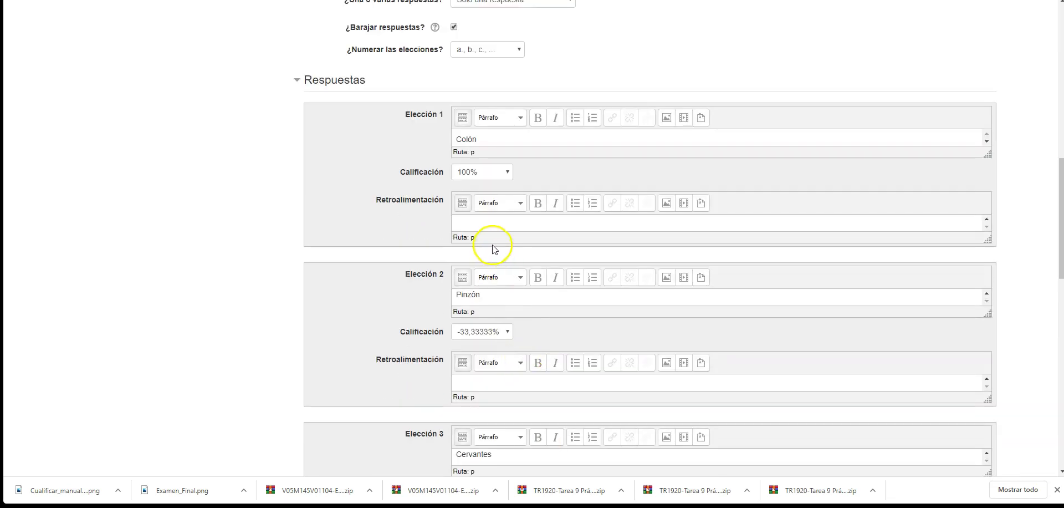
{"action": "left_click", "coordinate": [481, 219]}
{"action": "scroll", "coordinate": [488, 232], "scroll_direction": "down", "scroll_amount": 3}
{"action": "left_click", "coordinate": [502, 218]}
{"action": "type", "text": "No, este iba con Colón"}
Step: Enter "Este fue un escritor" as the feedback for answer choice 3, "Cervantes"
{"action": "scroll", "coordinate": [503, 218], "scroll_direction": "down", "scroll_amount": 1}
{"action": "left_click", "coordinate": [504, 327]}
{"action": "type", "text": "Este "}
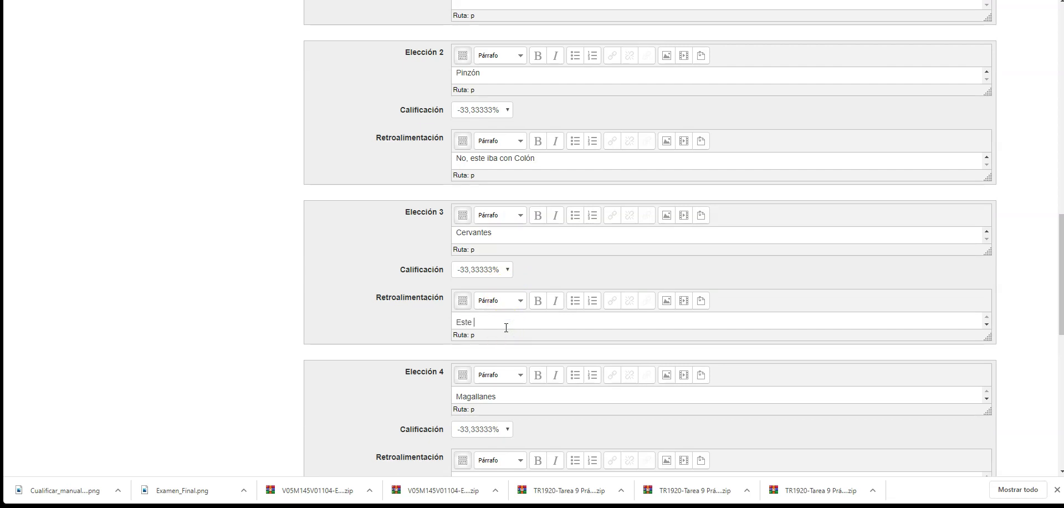
{"action": "type", "text": "fue un escritoe"}
{"action": "key", "text": "BackSpace"}
{"action": "type", "text": "r"}
Step: Enter "Este dio la vuelta al mundo" as the feedback for answer choice 4, "Magallanes"
{"action": "scroll", "coordinate": [506, 327], "scroll_direction": "down", "scroll_amount": 3}
{"action": "left_click", "coordinate": [502, 315]}
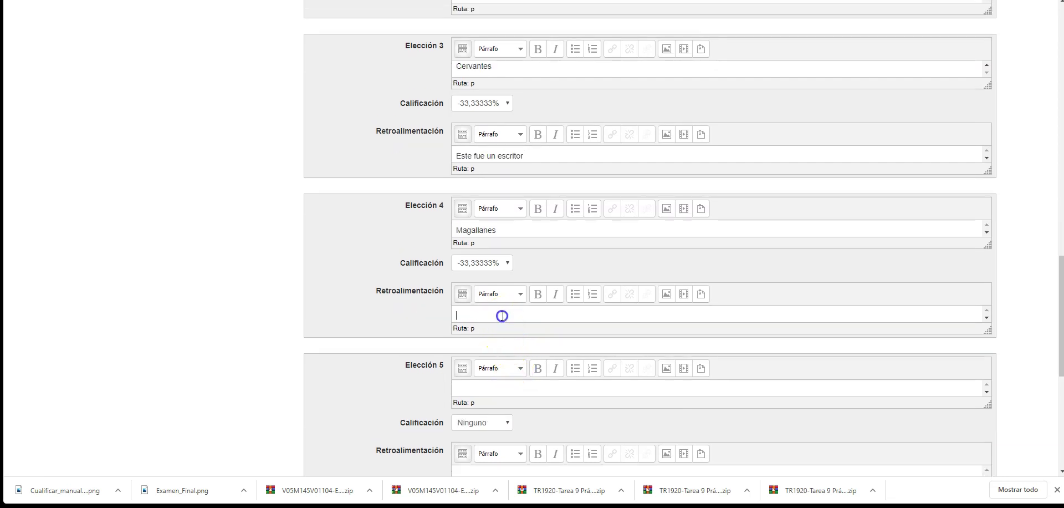
{"action": "type", "text": "Este dio la vuelta al mundo"}
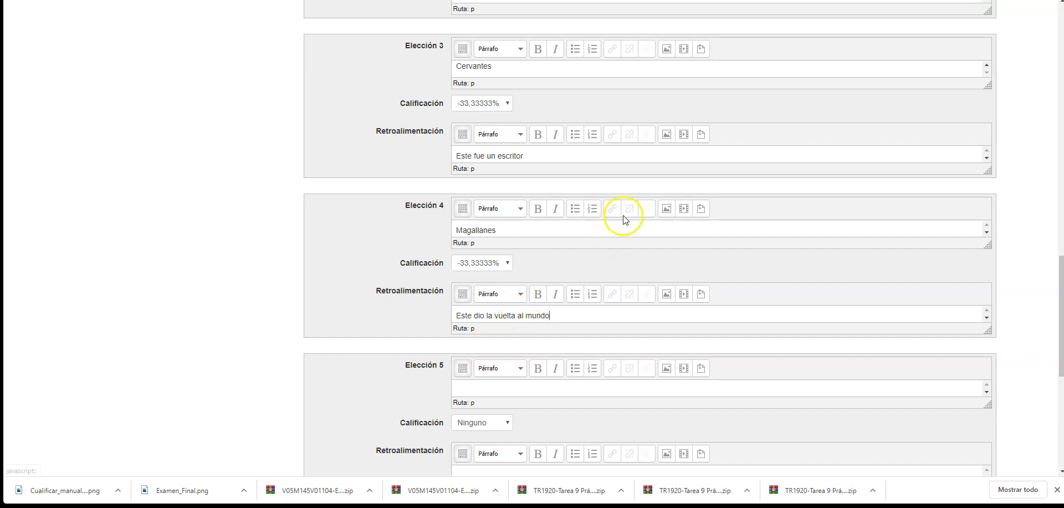
Step: Enter "La respuesta es Colón que en el año..." as the question's general feedback
{"action": "scroll", "coordinate": [615, 233], "scroll_direction": "down", "scroll_amount": 1}
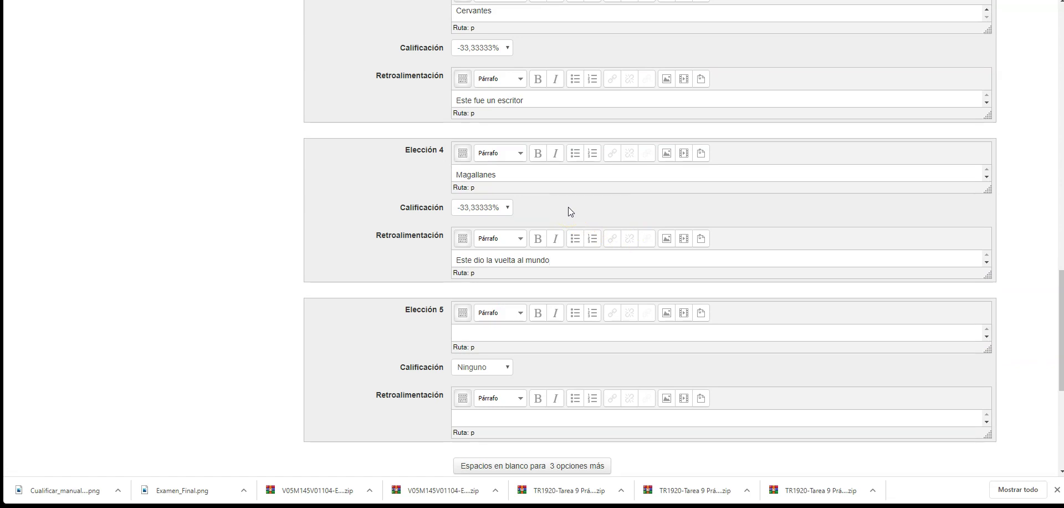
{"action": "scroll", "coordinate": [567, 207], "scroll_direction": "up", "scroll_amount": 3}
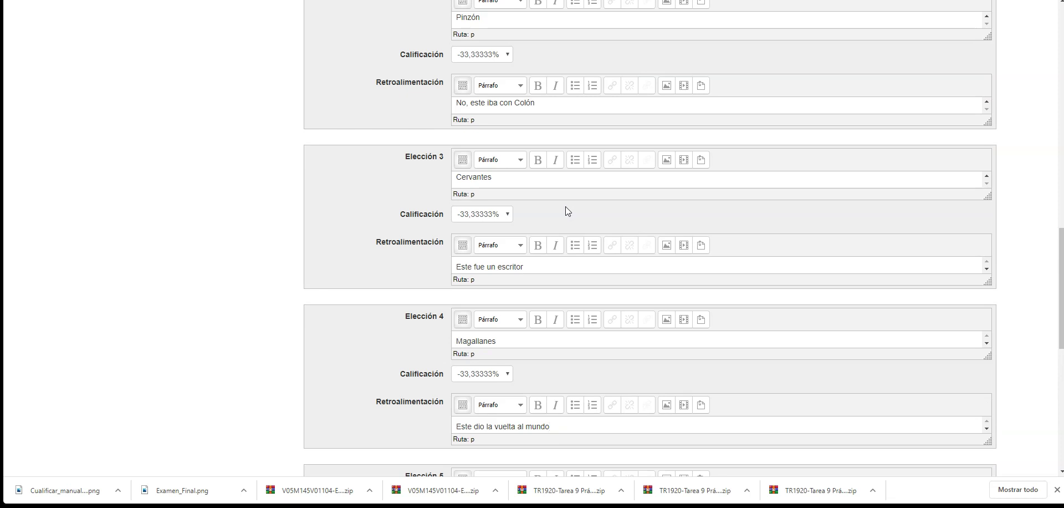
{"action": "scroll", "coordinate": [565, 207], "scroll_direction": "up", "scroll_amount": 9}
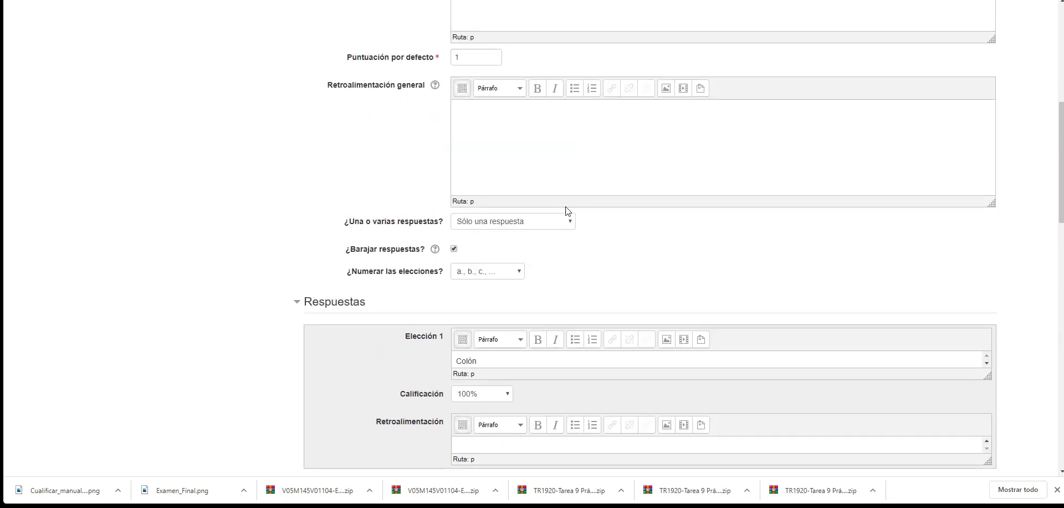
{"action": "left_click", "coordinate": [512, 143]}
{"action": "type", "text": "La respuesta es Colón qu een"}
{"action": "key", "text": "BackSpace"}
{"action": "key", "text": "BackSpace"}
{"action": "key", "text": "BackSpace"}
{"action": "key", "text": "BackSpace"}
{"action": "type", "text": "en el año..."}
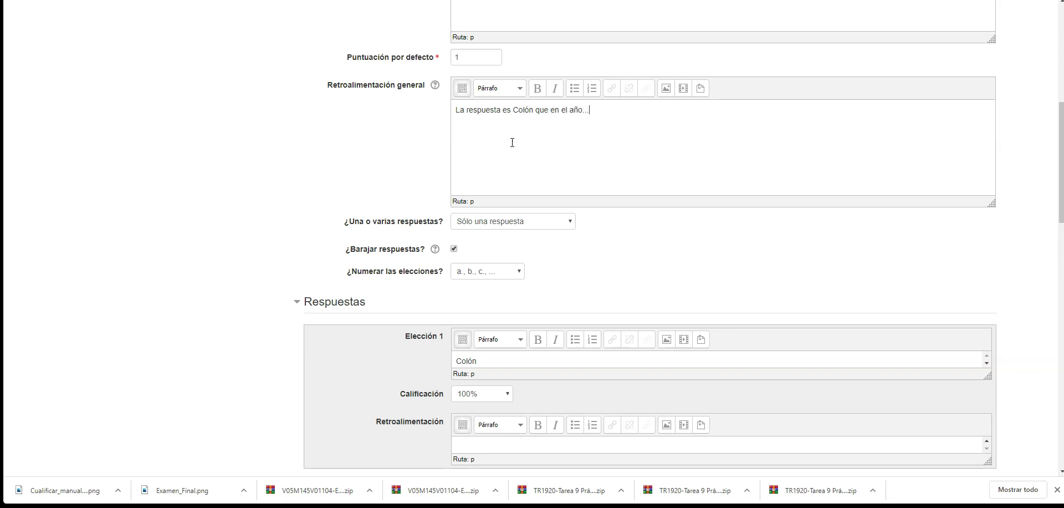
{"action": "left_click", "coordinate": [525, 147]}
Step: Add the tag "fácil" to the question
{"action": "scroll", "coordinate": [406, 174], "scroll_direction": "down", "scroll_amount": 2}
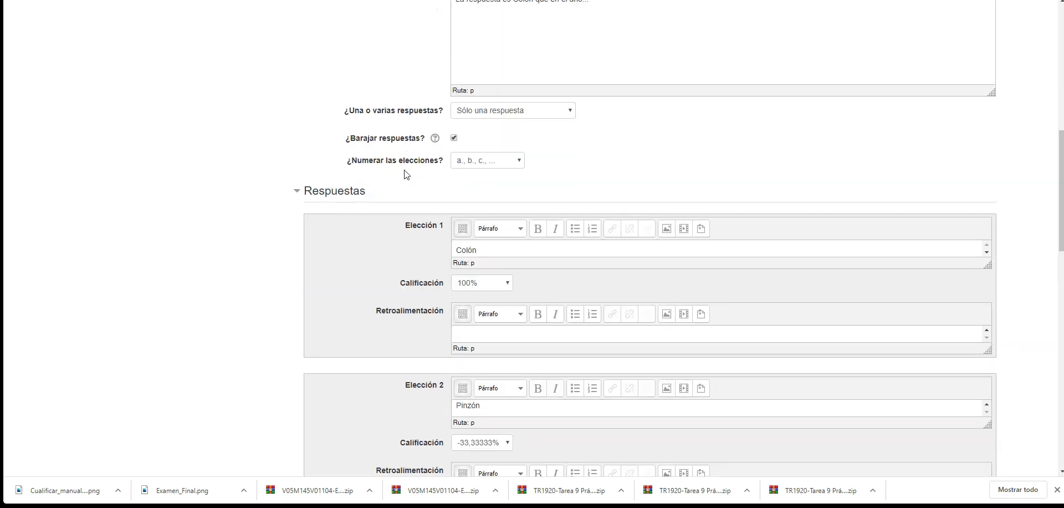
{"action": "scroll", "coordinate": [406, 174], "scroll_direction": "down", "scroll_amount": 1}
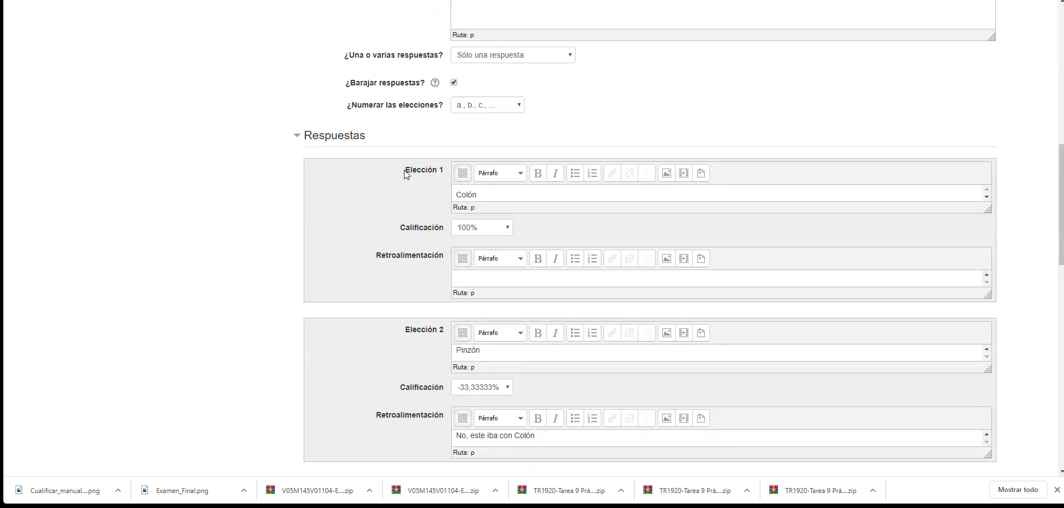
{"action": "scroll", "coordinate": [406, 174], "scroll_direction": "down", "scroll_amount": 7}
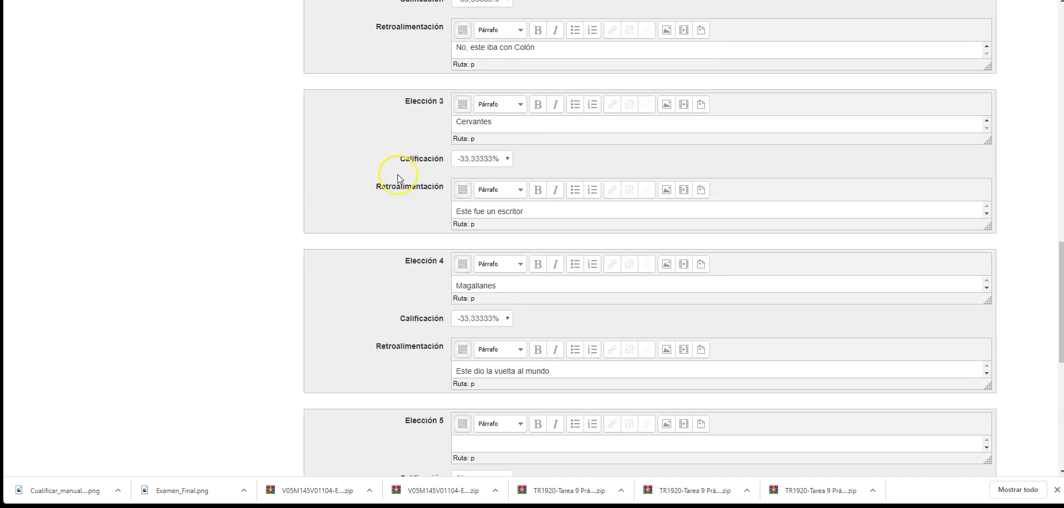
{"action": "scroll", "coordinate": [398, 177], "scroll_direction": "down", "scroll_amount": 7}
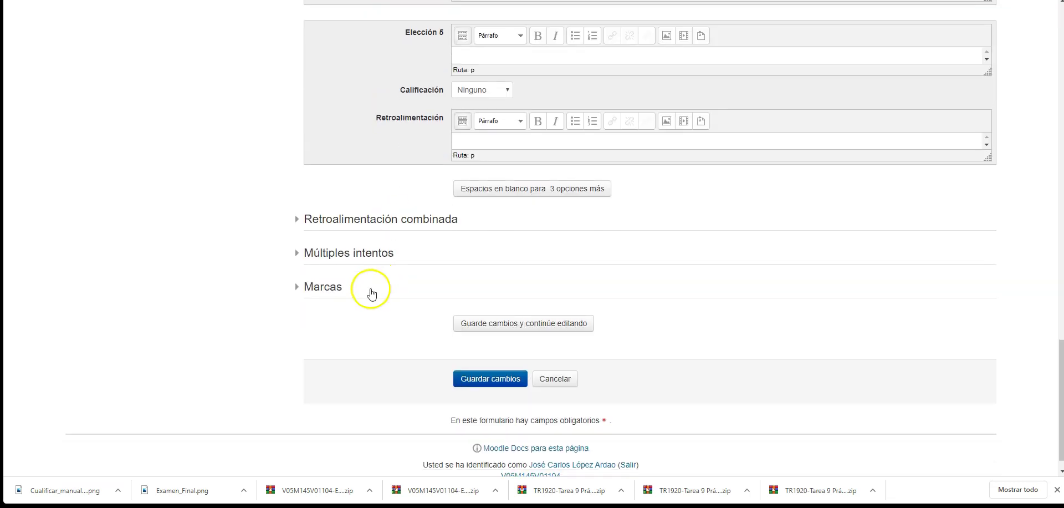
{"action": "left_click", "coordinate": [340, 290]}
{"action": "scroll", "coordinate": [570, 281], "scroll_direction": "down", "scroll_amount": 1}
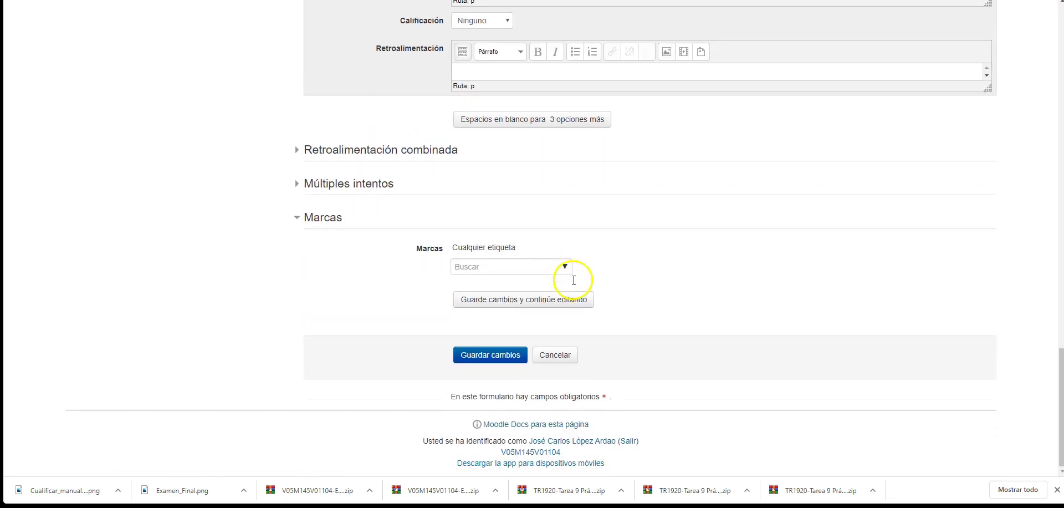
{"action": "left_click", "coordinate": [504, 271]}
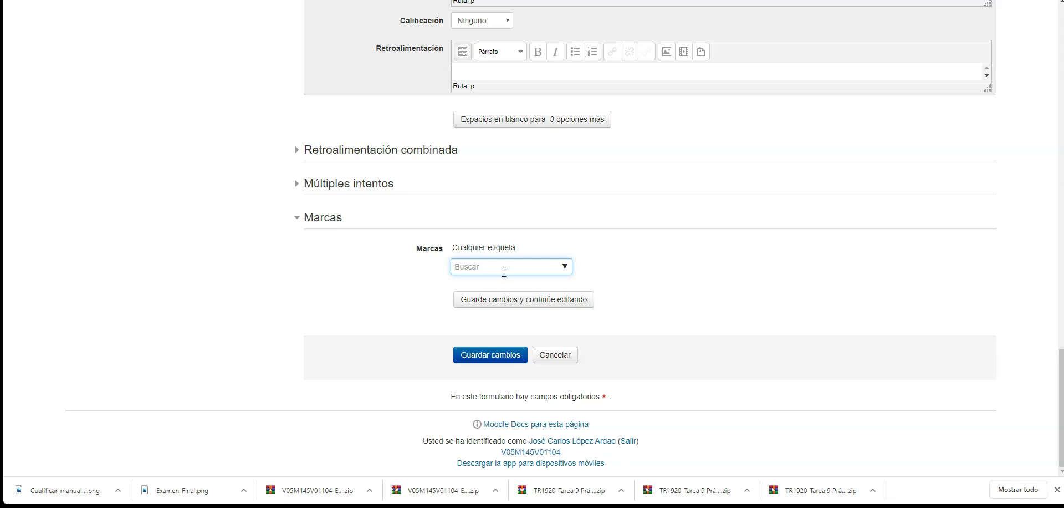
{"action": "type", "text": "f"}
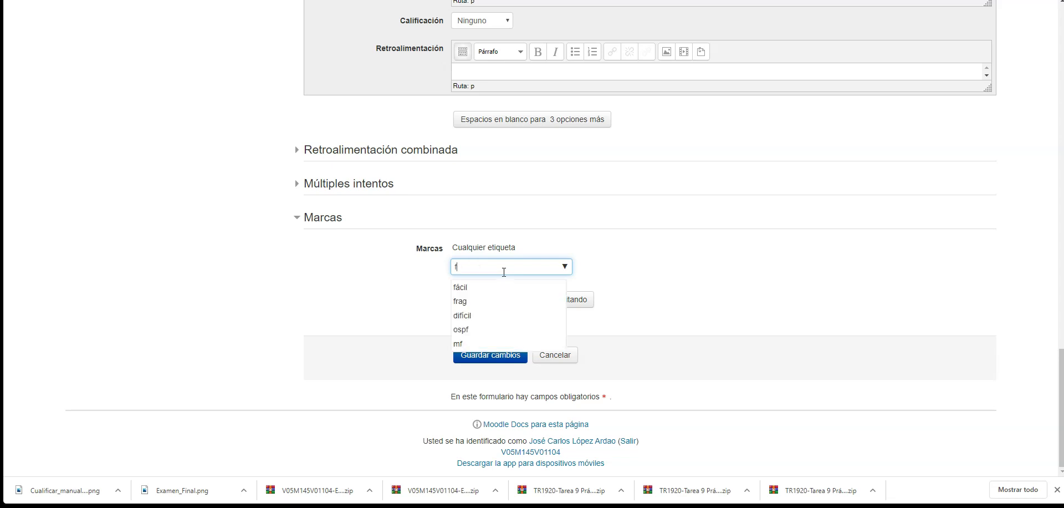
{"action": "type", "text": "ácil"}
{"action": "key", "text": "Return"}
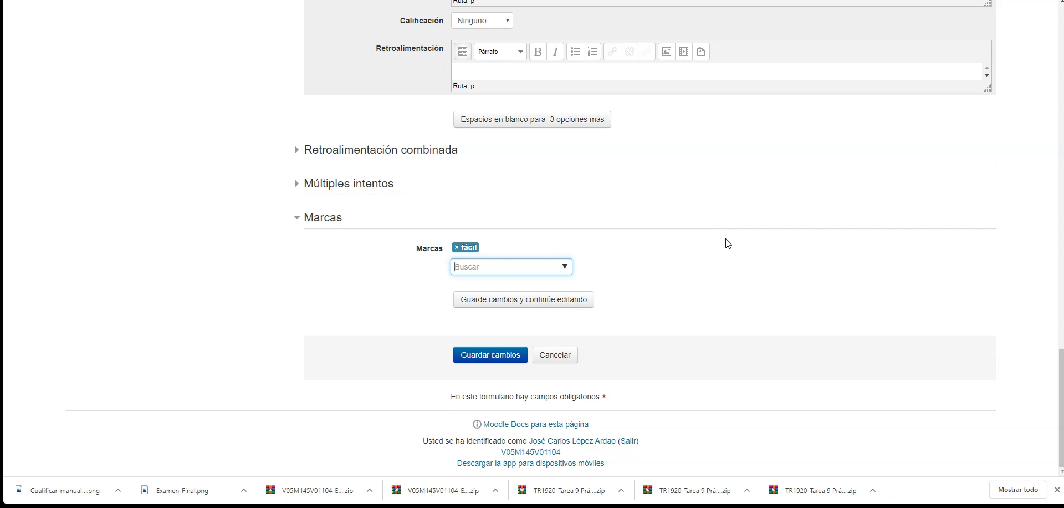
Step: Review the completed question form and save the question to the question bank
{"action": "scroll", "coordinate": [276, 271], "scroll_direction": "up", "scroll_amount": 20}
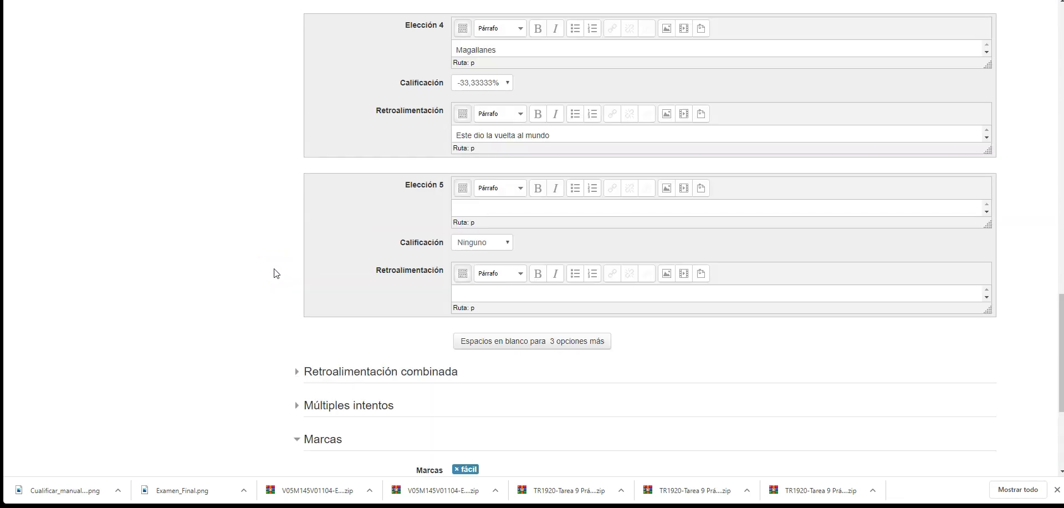
{"action": "scroll", "coordinate": [276, 272], "scroll_direction": "up", "scroll_amount": 5}
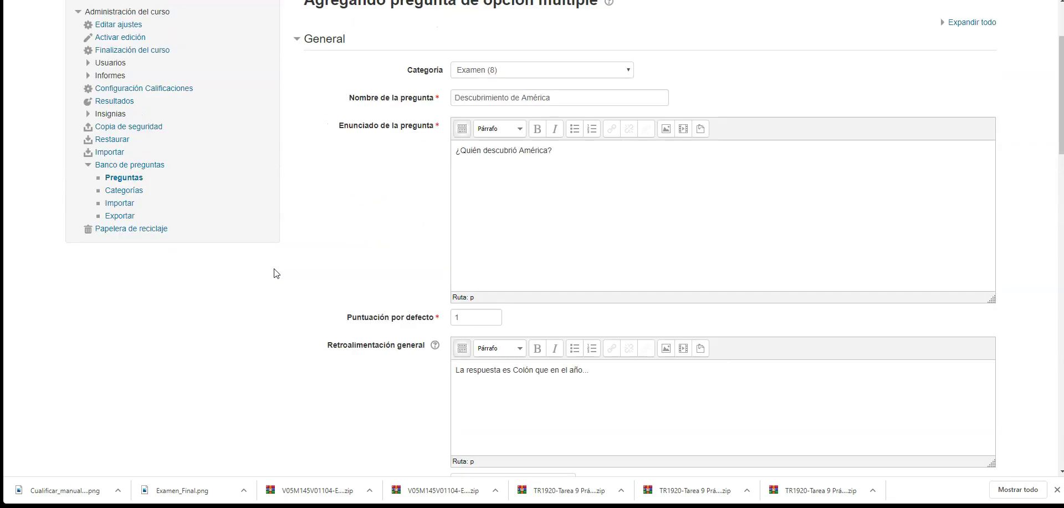
{"action": "scroll", "coordinate": [352, 269], "scroll_direction": "down", "scroll_amount": 20}
{"action": "scroll", "coordinate": [355, 270], "scroll_direction": "down", "scroll_amount": 2}
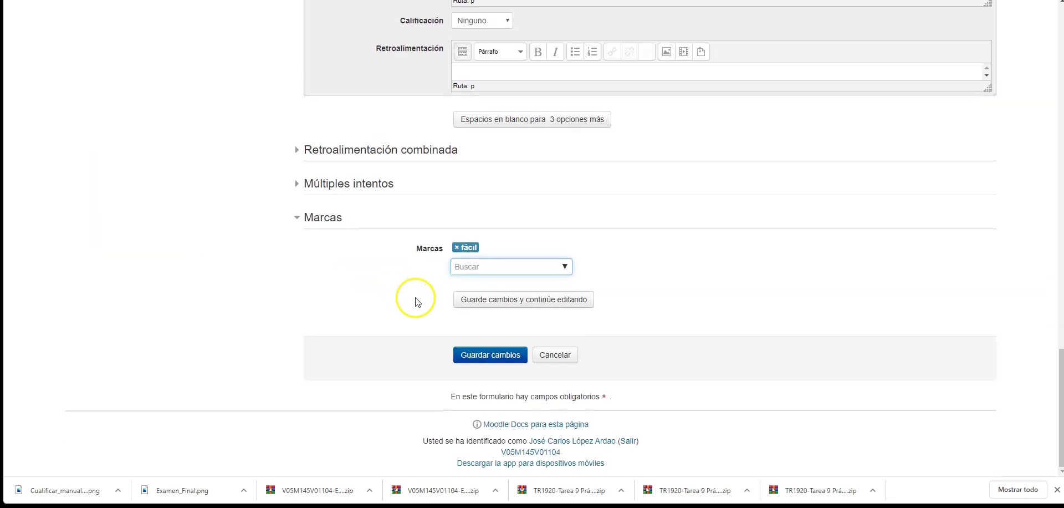
{"action": "left_click", "coordinate": [488, 359]}
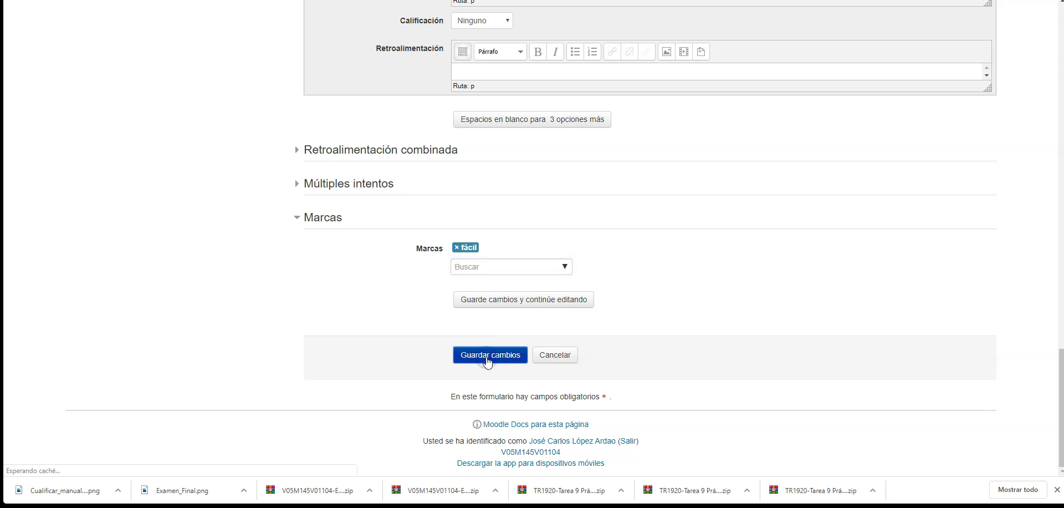
{"action": "scroll", "coordinate": [620, 209], "scroll_direction": "down", "scroll_amount": 2}
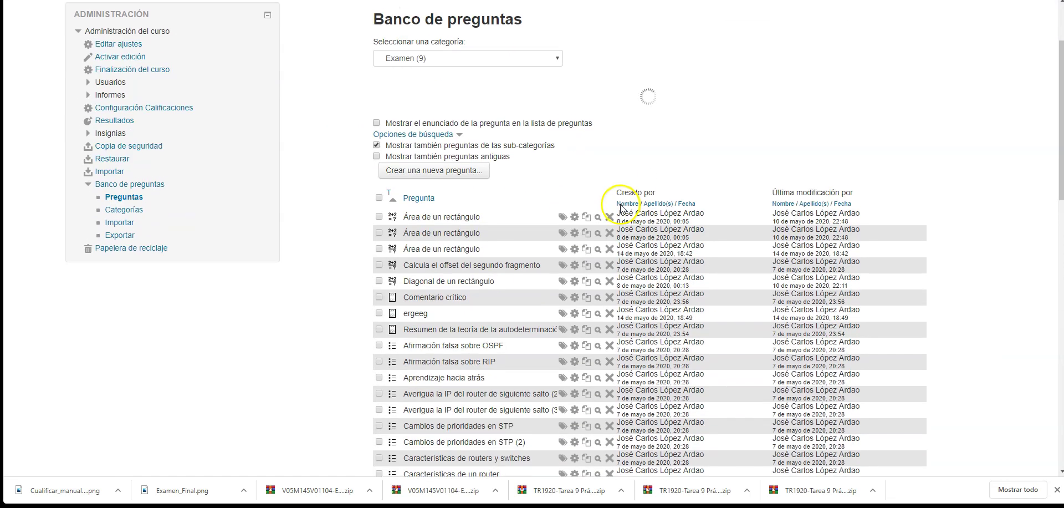
Step: Start a new Opción múltiple question in the Examen category of the question bank
{"action": "left_click", "coordinate": [476, 283]}
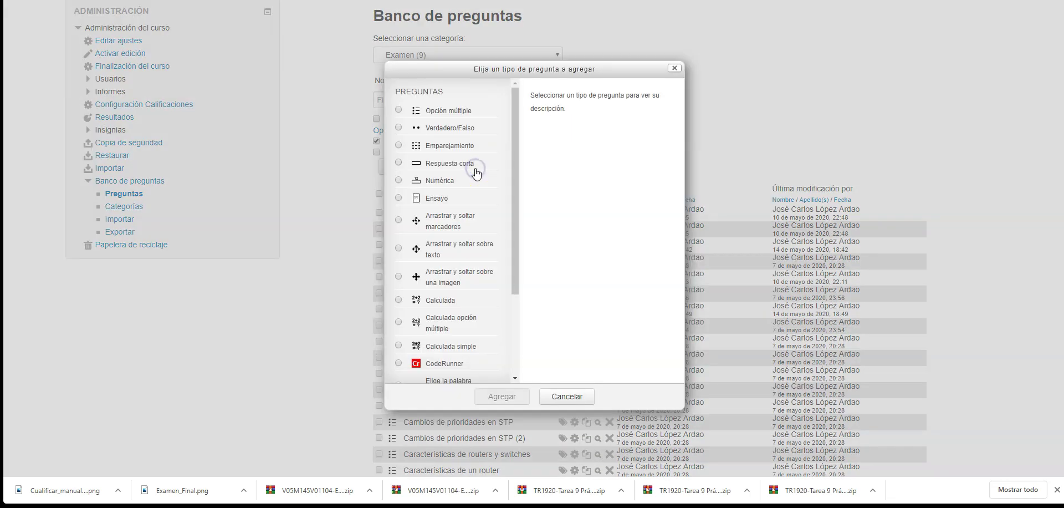
{"action": "left_click", "coordinate": [466, 109]}
{"action": "left_click", "coordinate": [501, 395]}
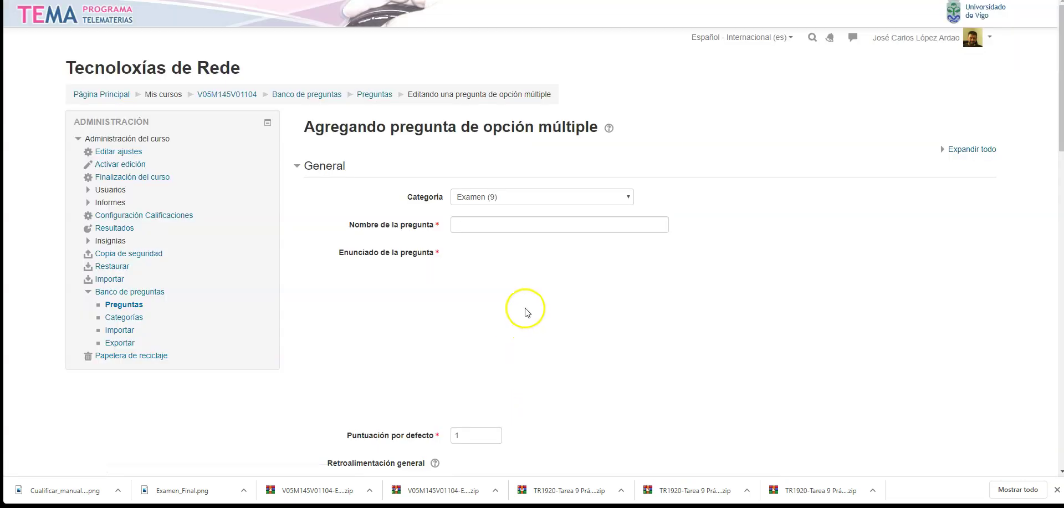
Step: Set the question to allow several answers (Se permiten varias respuestas)
{"action": "scroll", "coordinate": [523, 310], "scroll_direction": "down", "scroll_amount": 7}
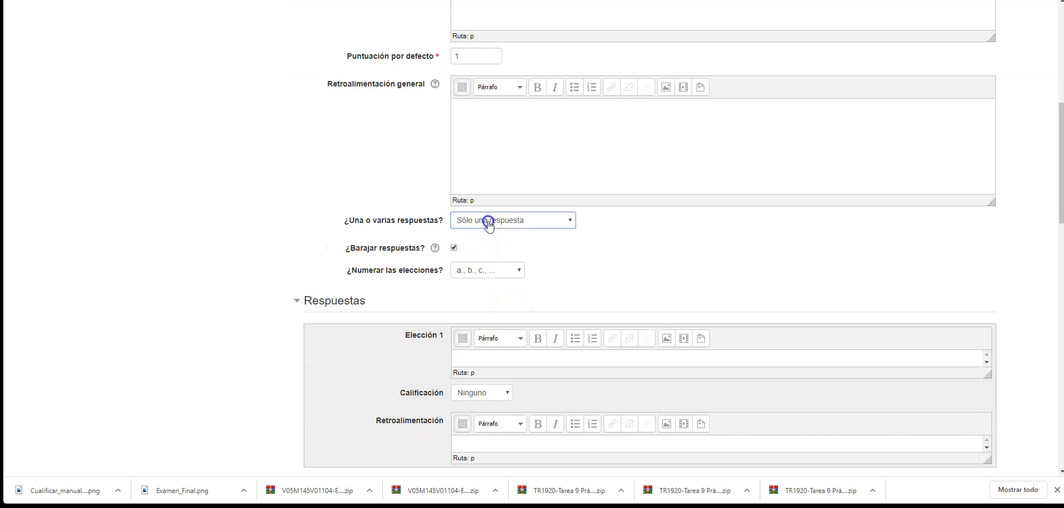
{"action": "left_click", "coordinate": [488, 220]}
{"action": "left_click", "coordinate": [494, 231]}
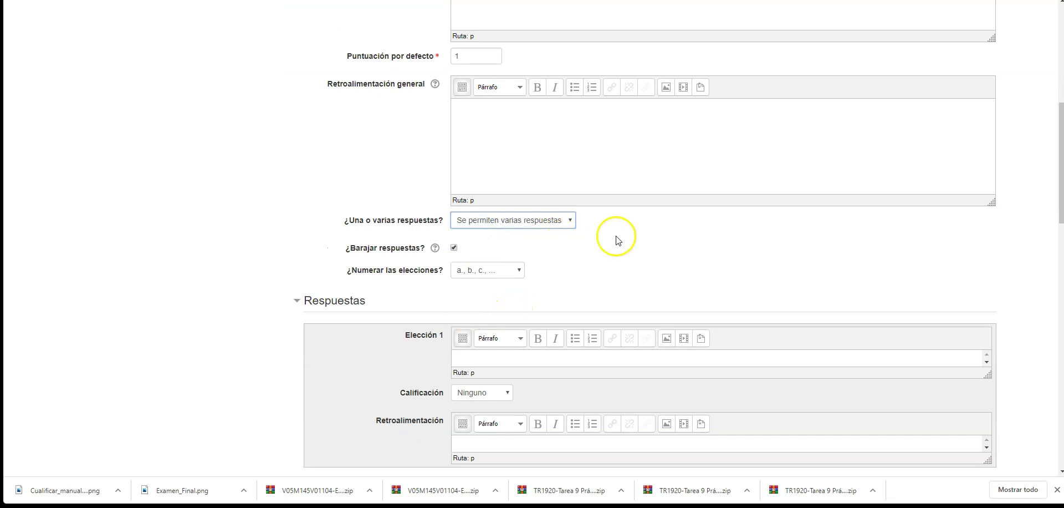
Step: Enter "a" as answer choice 1 and set its grade to 50%
{"action": "scroll", "coordinate": [615, 237], "scroll_direction": "up", "scroll_amount": 4}
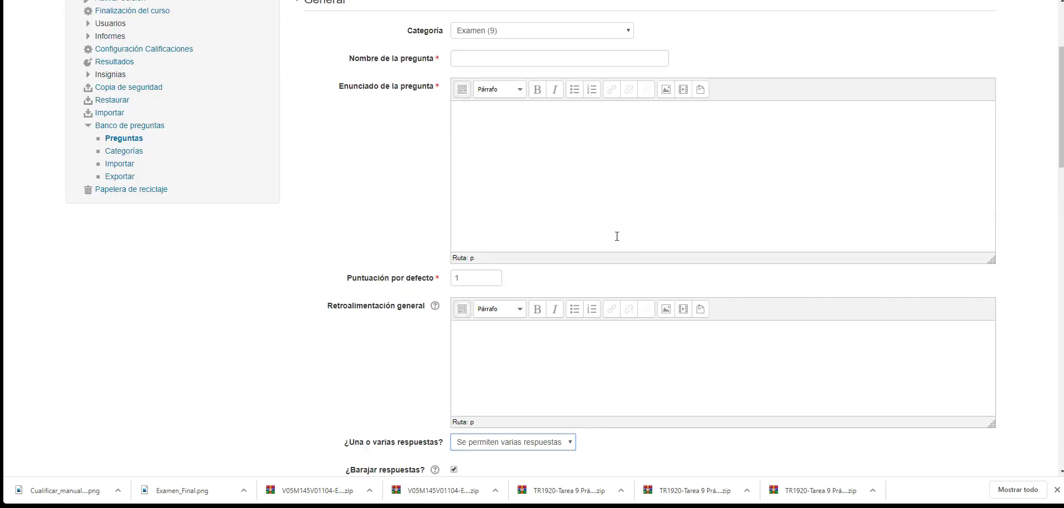
{"action": "scroll", "coordinate": [617, 236], "scroll_direction": "down", "scroll_amount": 6}
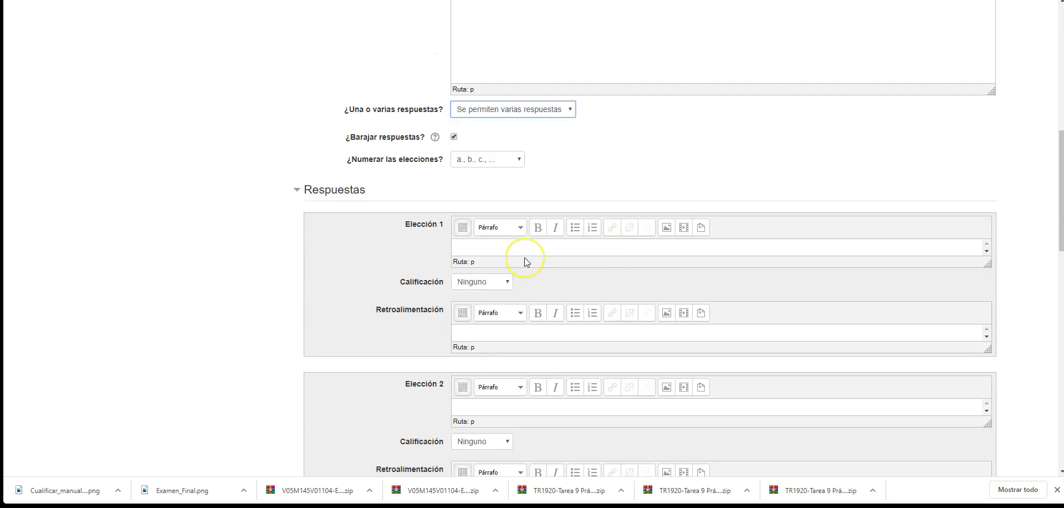
{"action": "scroll", "coordinate": [525, 260], "scroll_direction": "down", "scroll_amount": 2}
{"action": "left_click", "coordinate": [505, 138]}
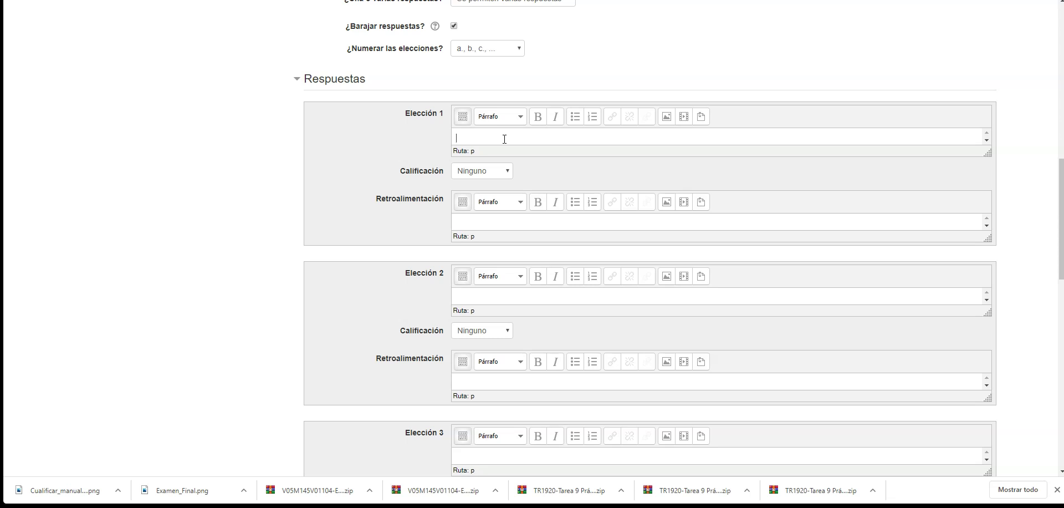
{"action": "type", "text": "a"}
{"action": "left_click", "coordinate": [480, 171]}
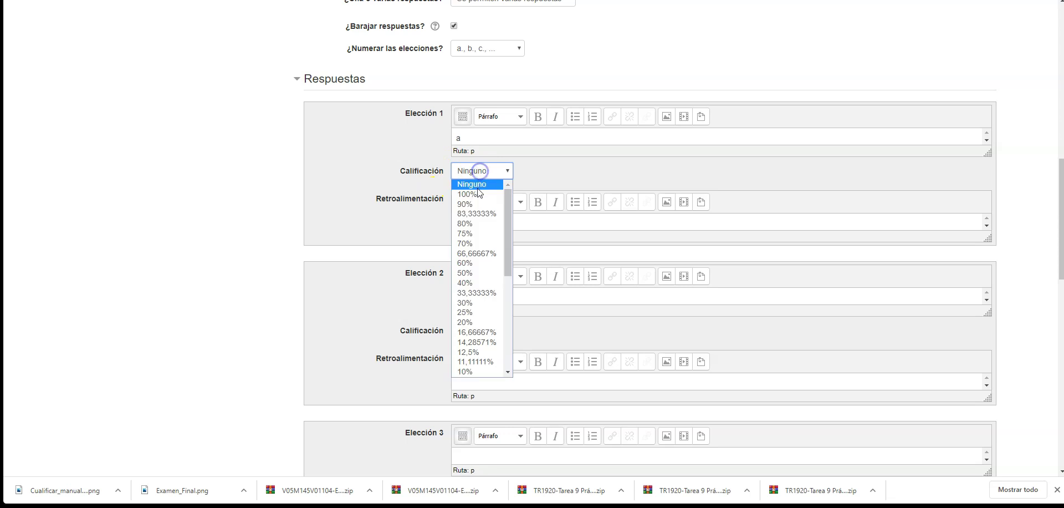
{"action": "left_click", "coordinate": [468, 273]}
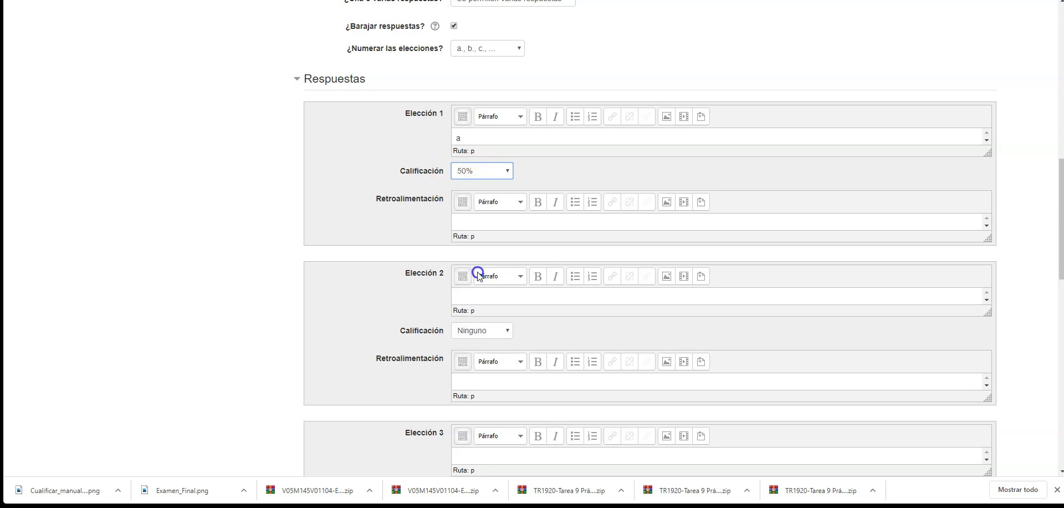
Step: Enter "b" as answer choice 2 and set its grade to 50%
{"action": "scroll", "coordinate": [430, 269], "scroll_direction": "down", "scroll_amount": 3}
{"action": "left_click", "coordinate": [471, 130]}
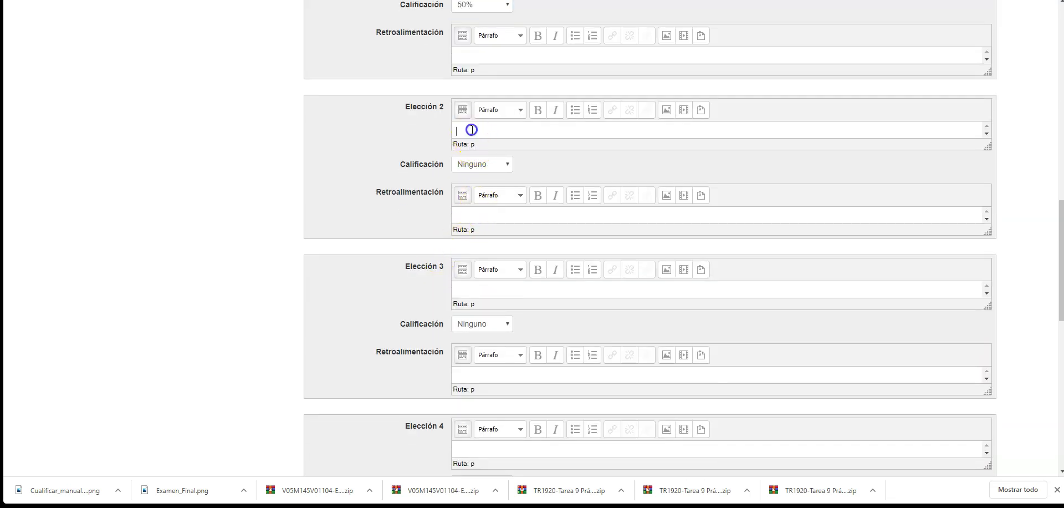
{"action": "type", "text": "b"}
{"action": "left_click", "coordinate": [482, 162]}
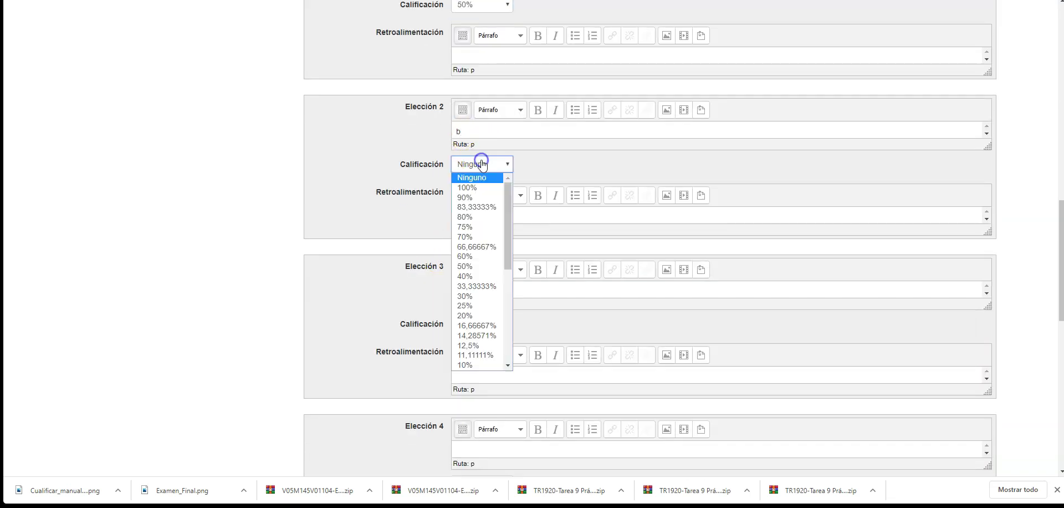
{"action": "left_click", "coordinate": [475, 267]}
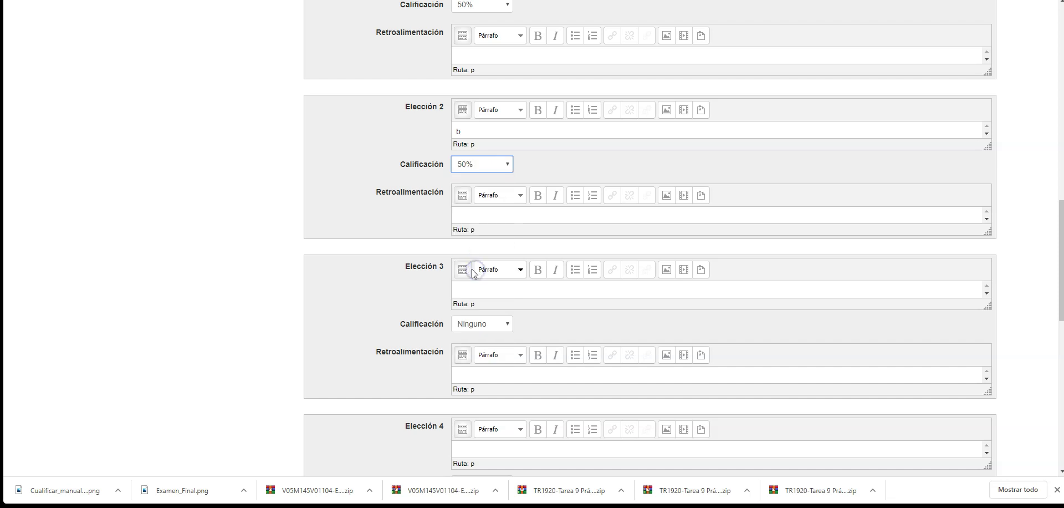
Step: Enter "c" as answer choice 3 and "d" as answer choice 4
{"action": "scroll", "coordinate": [407, 250], "scroll_direction": "down", "scroll_amount": 2}
{"action": "left_click", "coordinate": [470, 184]}
{"action": "type", "text": "c"}
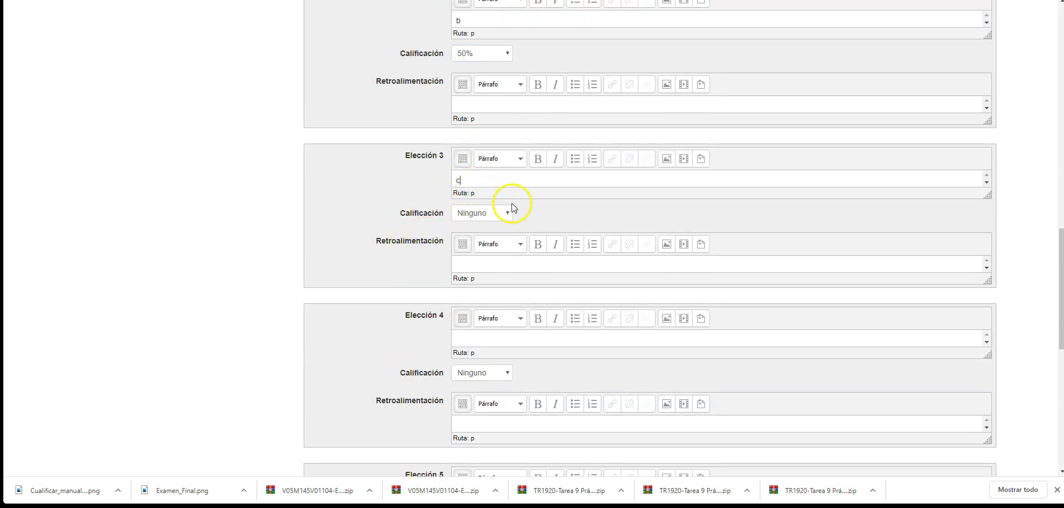
{"action": "scroll", "coordinate": [502, 218], "scroll_direction": "down", "scroll_amount": 2}
{"action": "left_click", "coordinate": [486, 228]}
{"action": "type", "text": "d"}
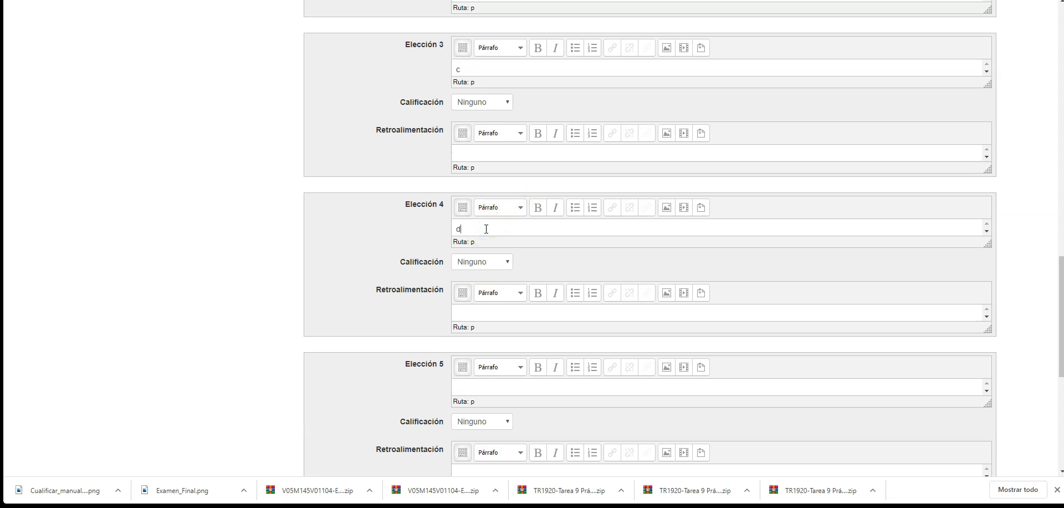
Step: Set the grades of answer choices 3 and 4 to -50% each
{"action": "left_click", "coordinate": [505, 103]}
{"action": "scroll", "coordinate": [468, 208], "scroll_direction": "down", "scroll_amount": 10}
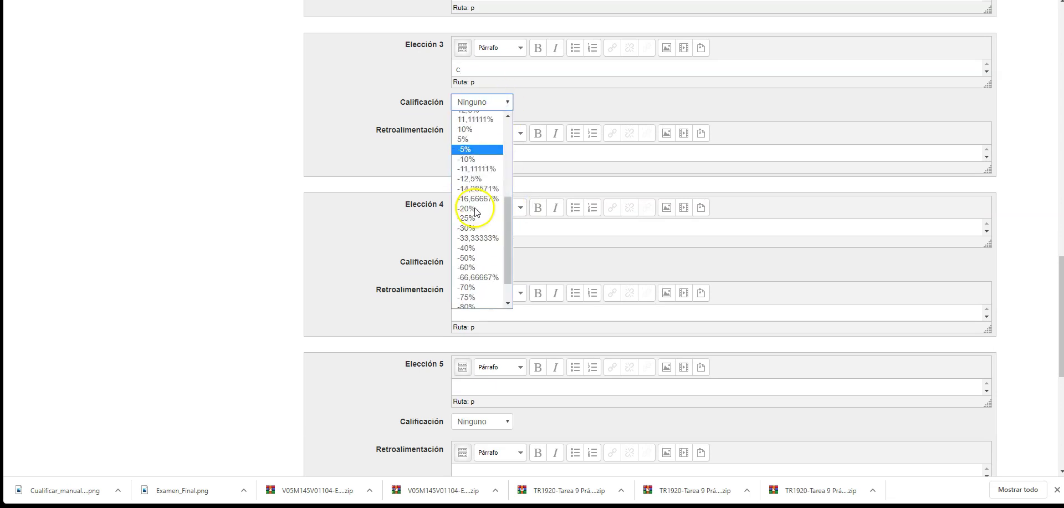
{"action": "left_click", "coordinate": [473, 224]}
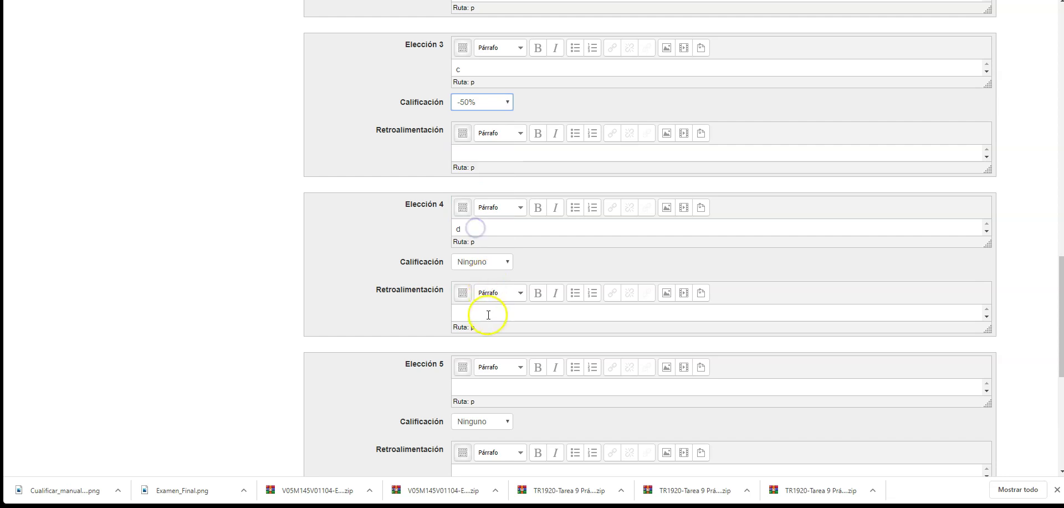
{"action": "left_click", "coordinate": [483, 314]}
{"action": "left_click", "coordinate": [504, 266]}
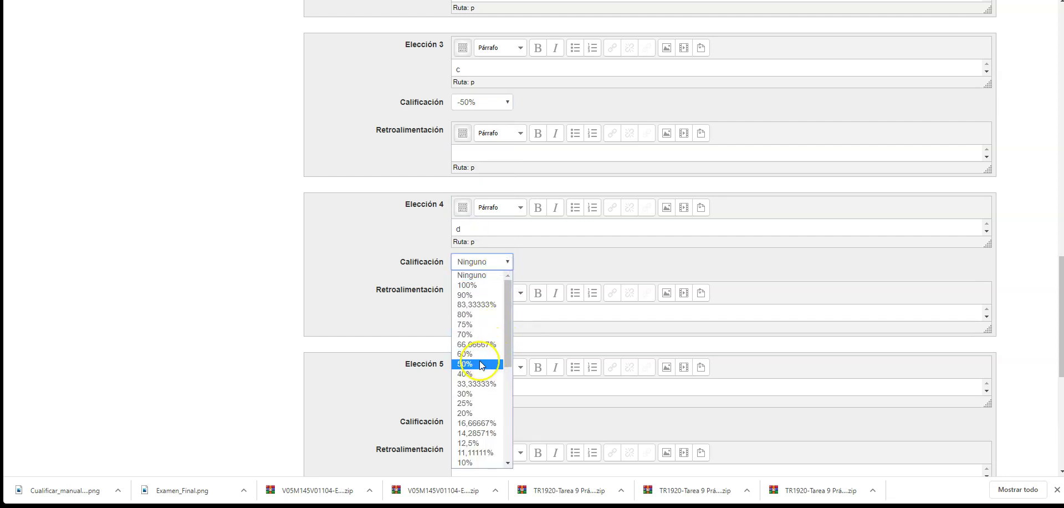
{"action": "scroll", "coordinate": [480, 365], "scroll_direction": "down", "scroll_amount": 7}
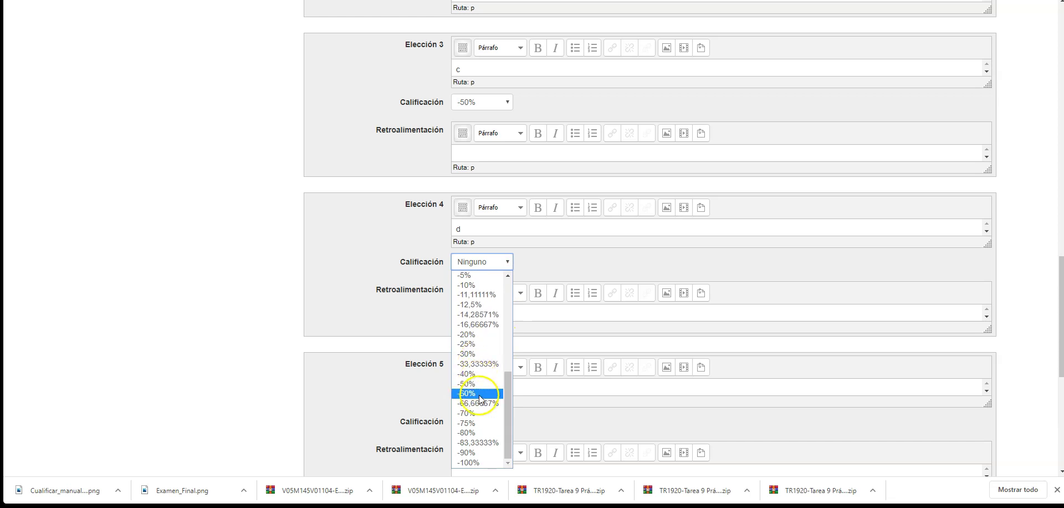
{"action": "left_click", "coordinate": [474, 383]}
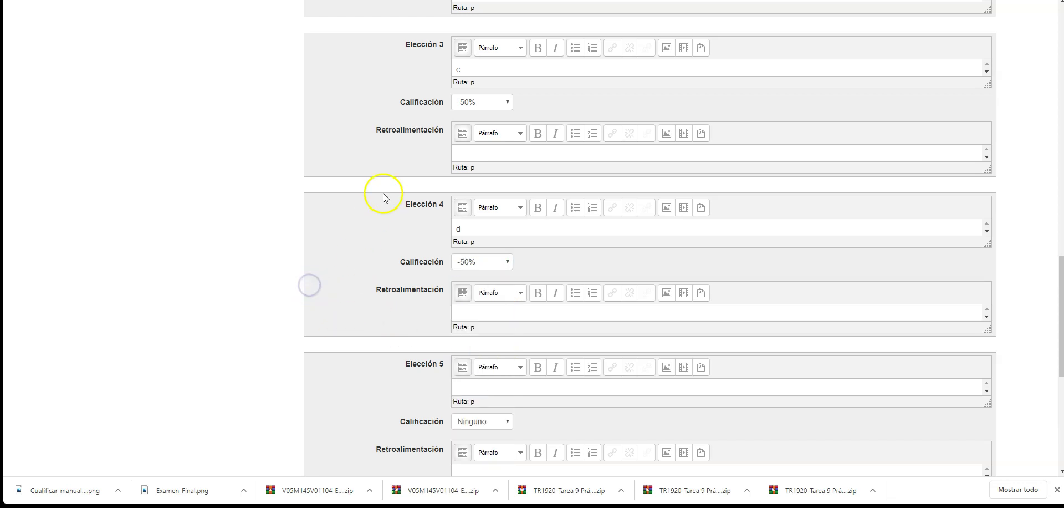
Step: Review the answer choices and their grades, and cancel the question without saving it
{"action": "scroll", "coordinate": [400, 199], "scroll_direction": "up", "scroll_amount": 5}
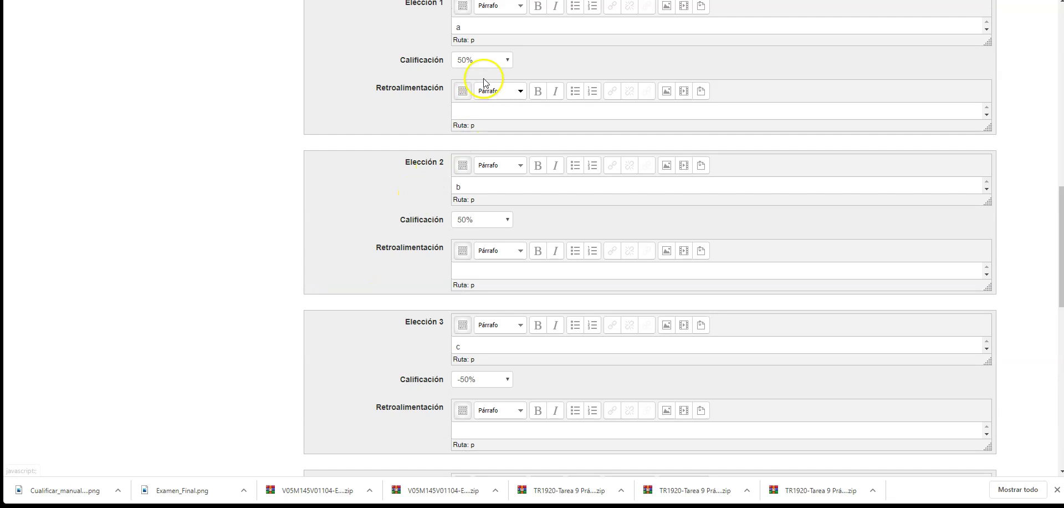
{"action": "scroll", "coordinate": [494, 183], "scroll_direction": "down", "scroll_amount": 3}
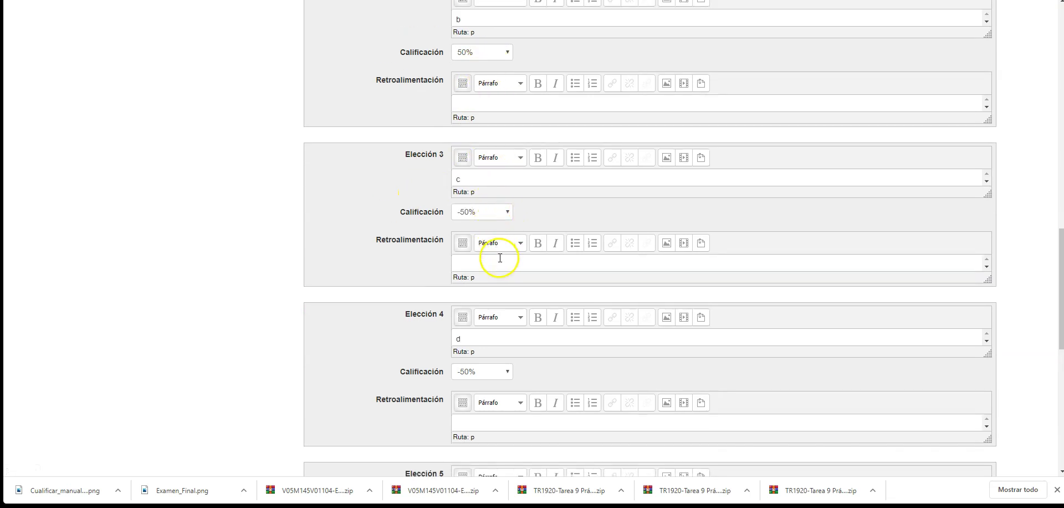
{"action": "scroll", "coordinate": [502, 259], "scroll_direction": "down", "scroll_amount": 3}
{"action": "scroll", "coordinate": [380, 285], "scroll_direction": "down", "scroll_amount": 3}
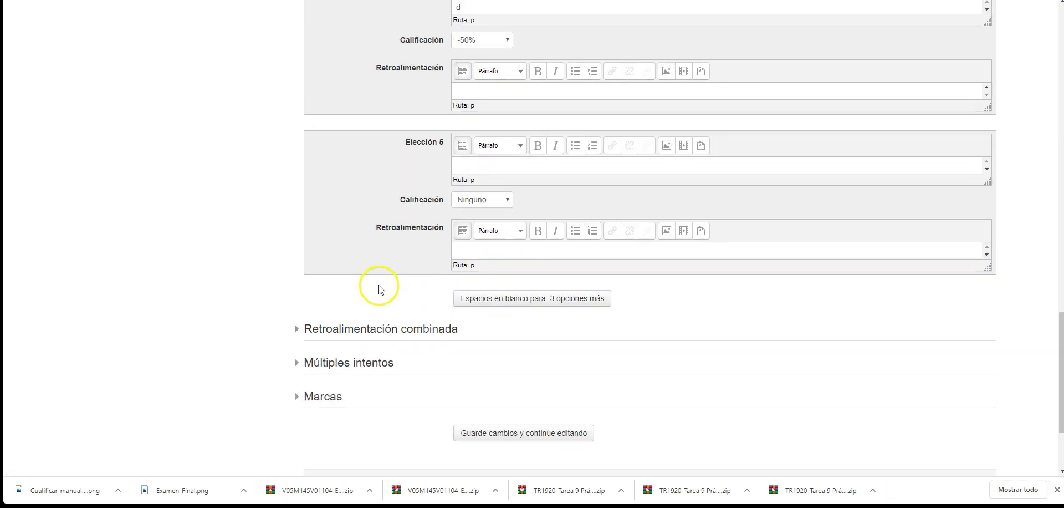
{"action": "scroll", "coordinate": [380, 288], "scroll_direction": "down", "scroll_amount": 2}
{"action": "left_click", "coordinate": [566, 380]}
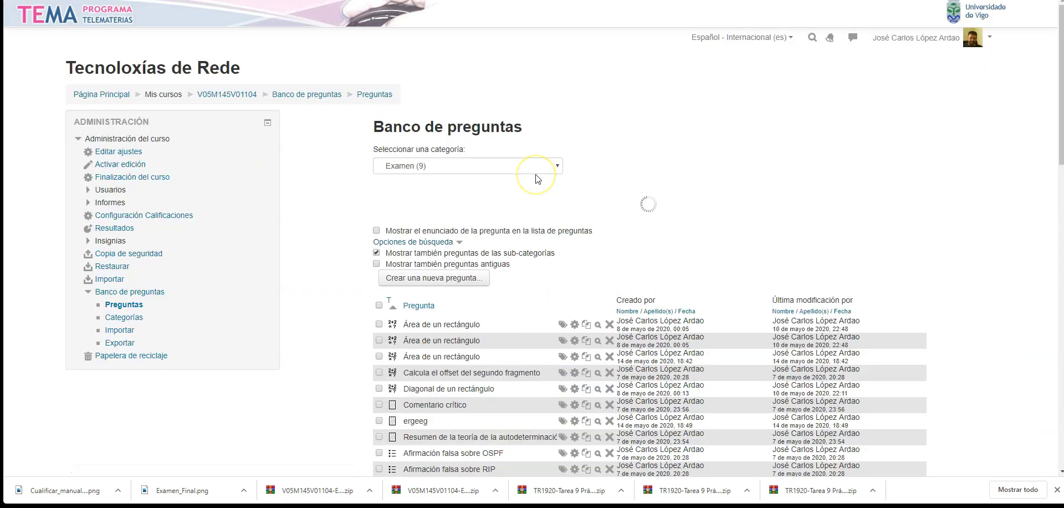
Step: Start a new Calculada opción múltiple question in the Examen category of the question bank
{"action": "scroll", "coordinate": [608, 147], "scroll_direction": "down", "scroll_amount": 1}
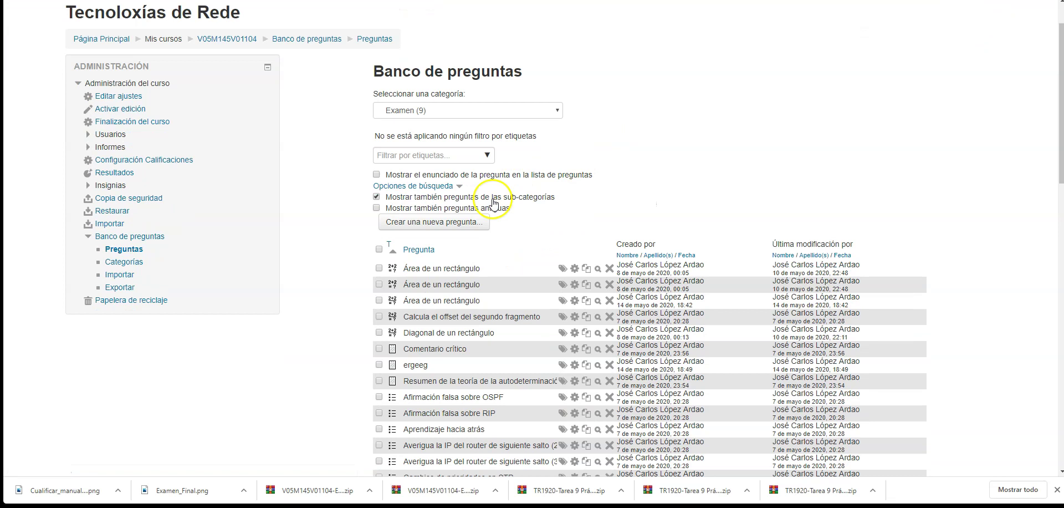
{"action": "left_click", "coordinate": [459, 222]}
{"action": "scroll", "coordinate": [469, 225], "scroll_direction": "down", "scroll_amount": 3}
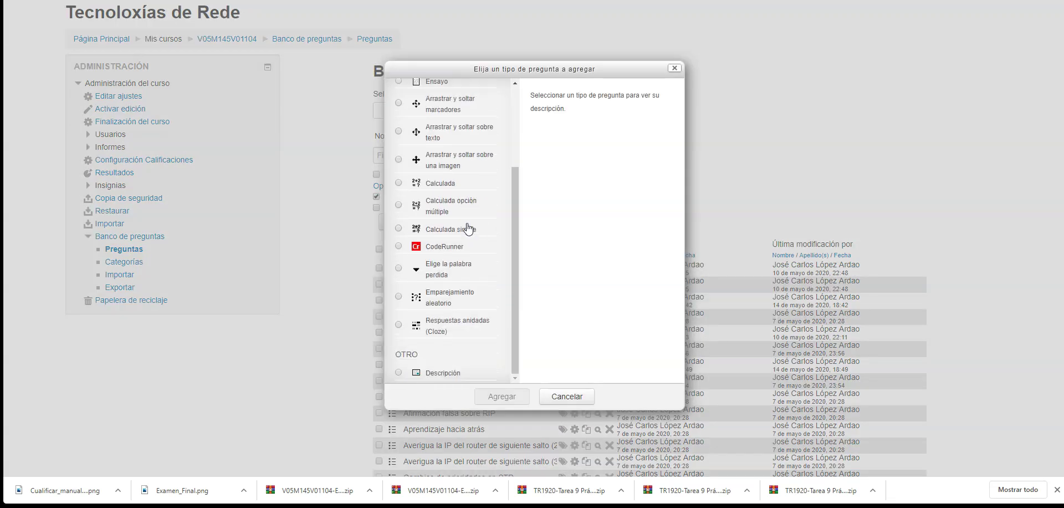
{"action": "left_click", "coordinate": [438, 209]}
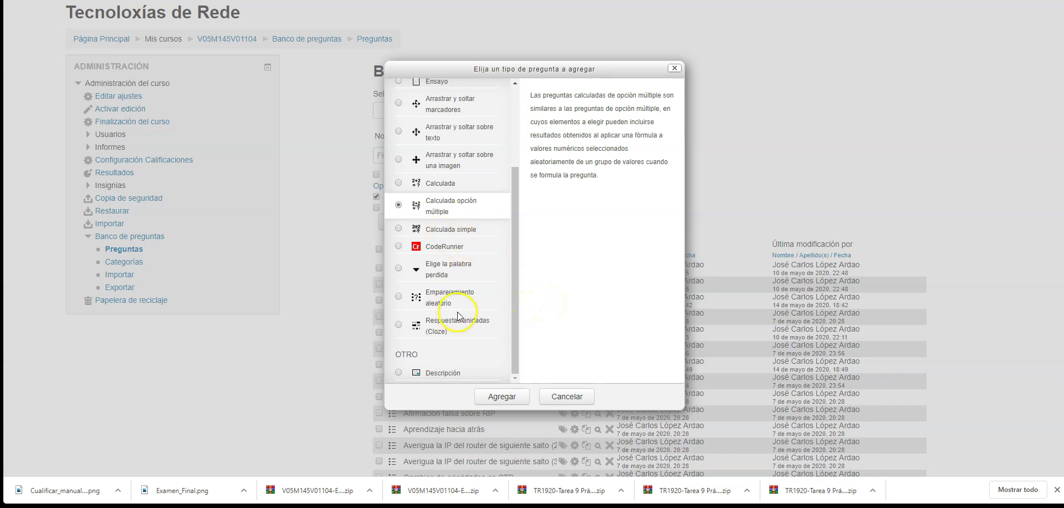
{"action": "left_click", "coordinate": [502, 396]}
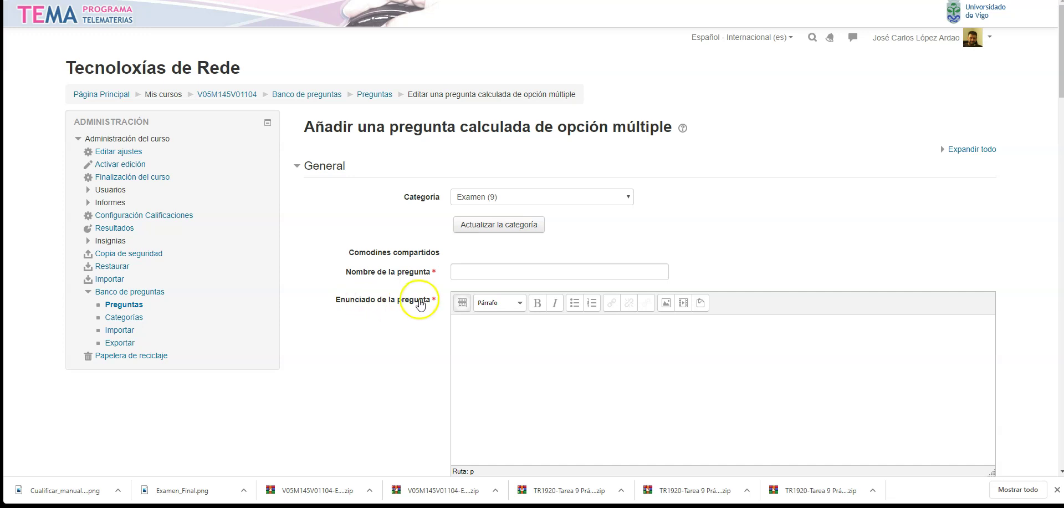
Step: Name the calculated question "El área de un triángulo"
{"action": "scroll", "coordinate": [419, 304], "scroll_direction": "down", "scroll_amount": 1}
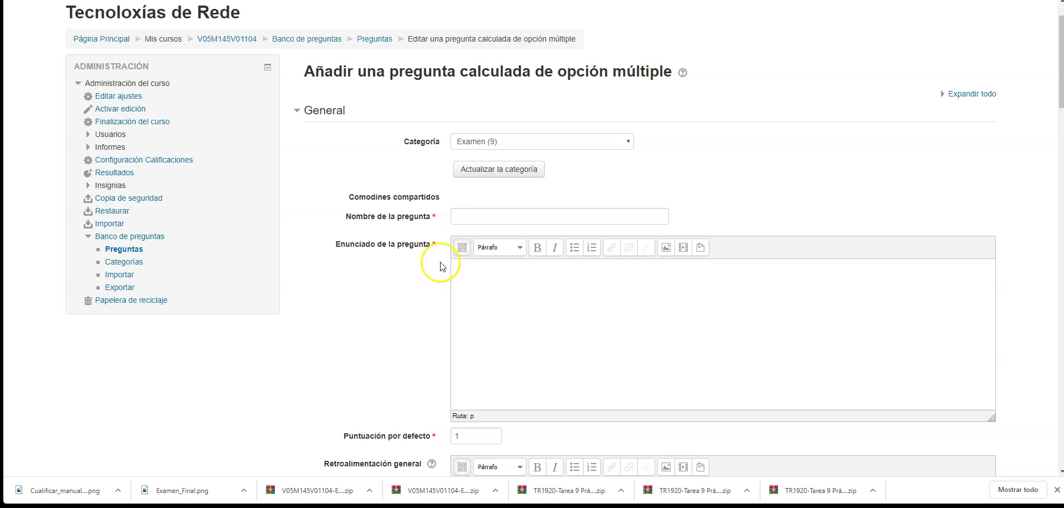
{"action": "left_click", "coordinate": [486, 221]}
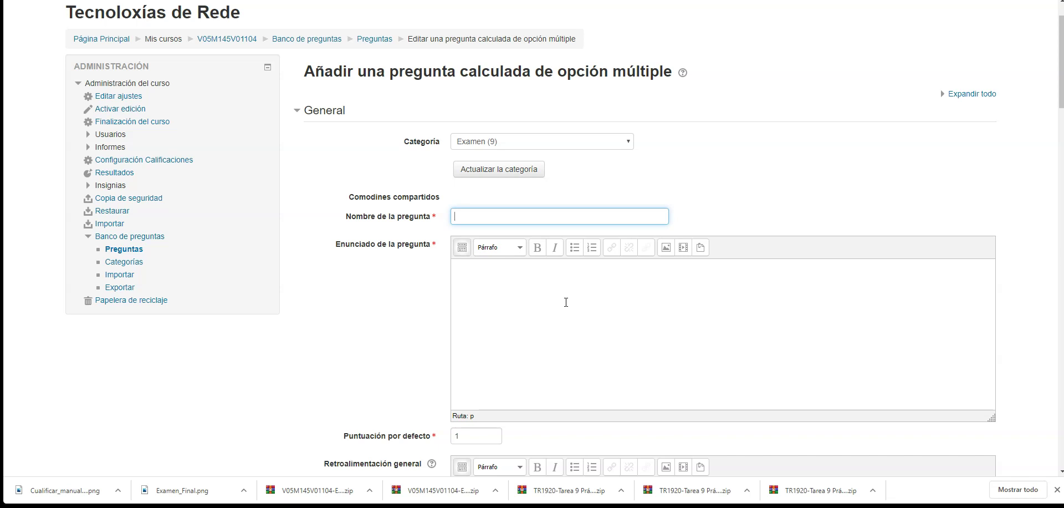
{"action": "type", "text": "El área de un triáangulo"}
{"action": "key", "text": "BackSpace"}
Step: Enter "¿Cuál es el área de un triángulo de base {a} y altura {h}" as the question text
{"action": "left_click", "coordinate": [566, 302]}
{"action": "type", "text": "¿Cuál es"}
{"action": "type", "text": "área de un tr"}
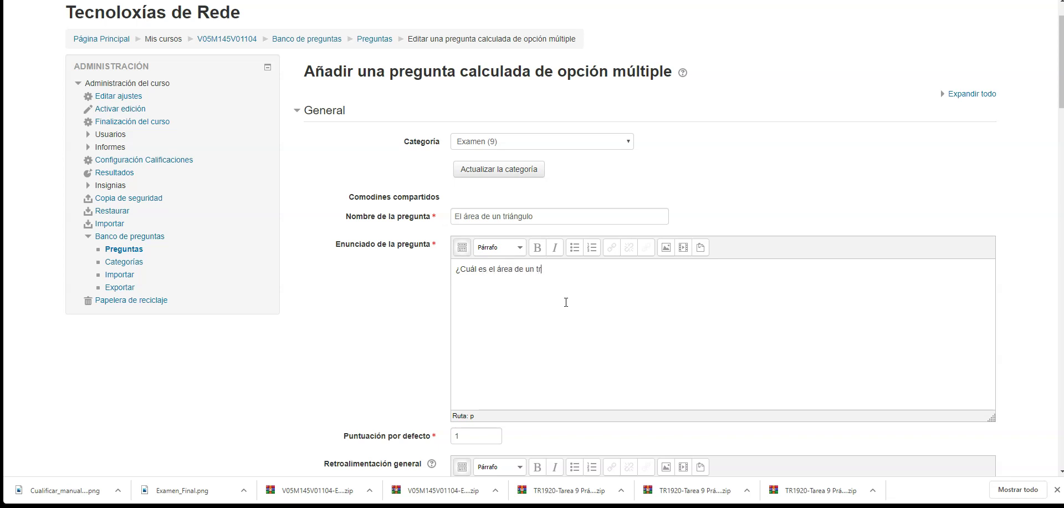
{"action": "type", "text": "iángulo de base {a} y altura {}"}
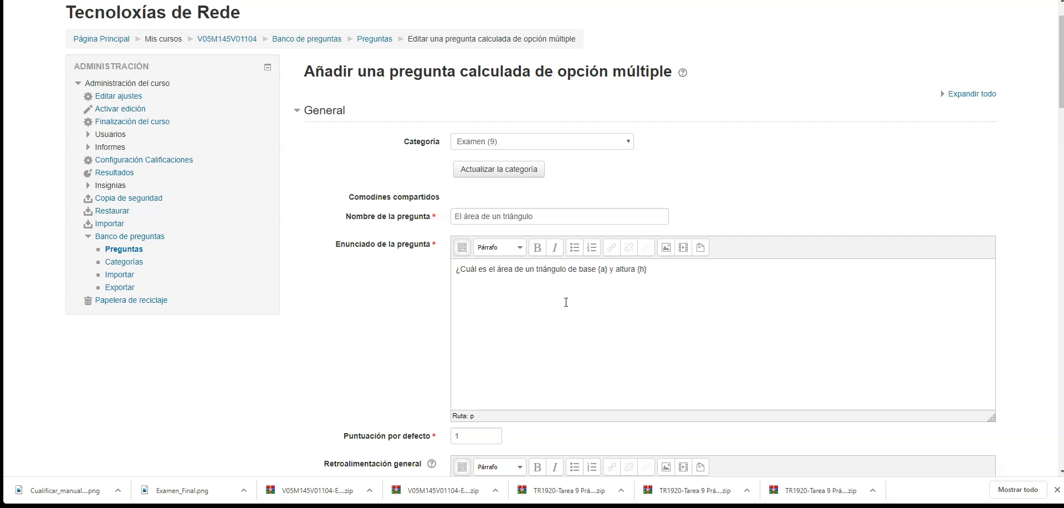
{"action": "scroll", "coordinate": [440, 303], "scroll_direction": "down", "scroll_amount": 3}
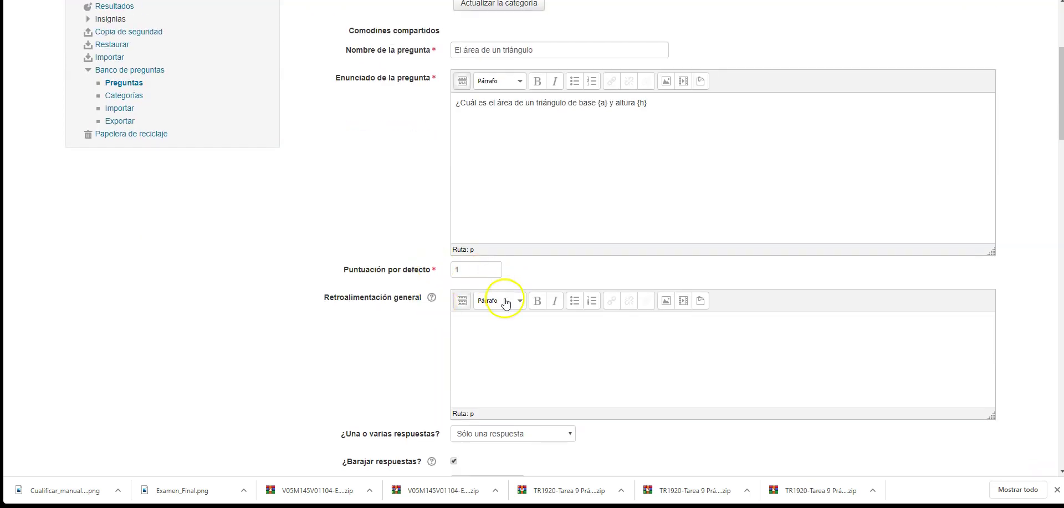
{"action": "scroll", "coordinate": [569, 365], "scroll_direction": "down", "scroll_amount": 2}
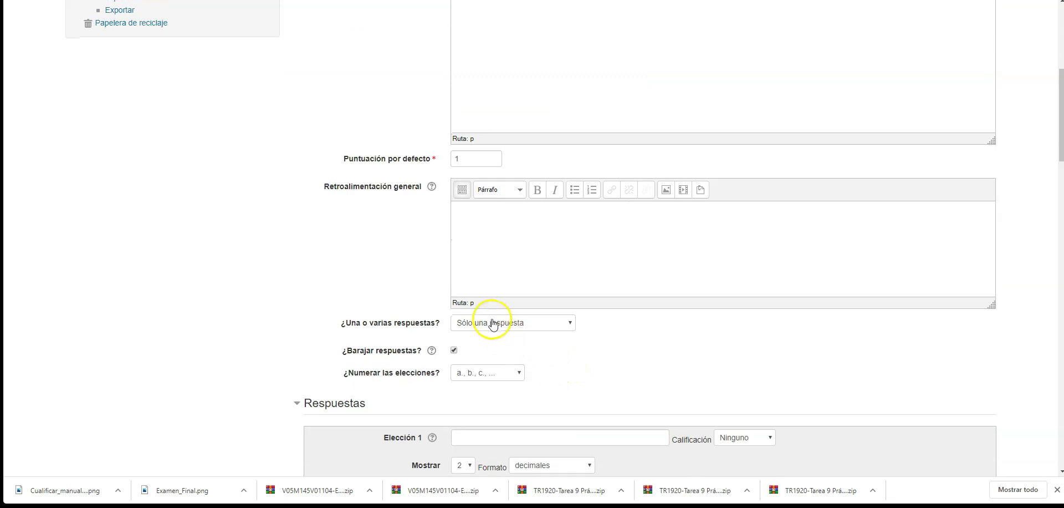
{"action": "scroll", "coordinate": [641, 317], "scroll_direction": "up", "scroll_amount": 2}
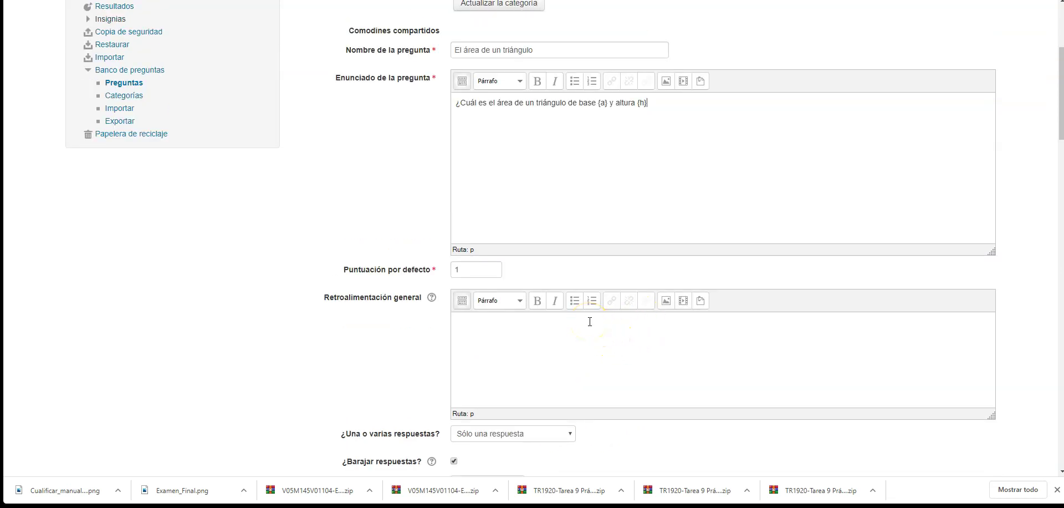
{"action": "scroll", "coordinate": [590, 321], "scroll_direction": "down", "scroll_amount": 5}
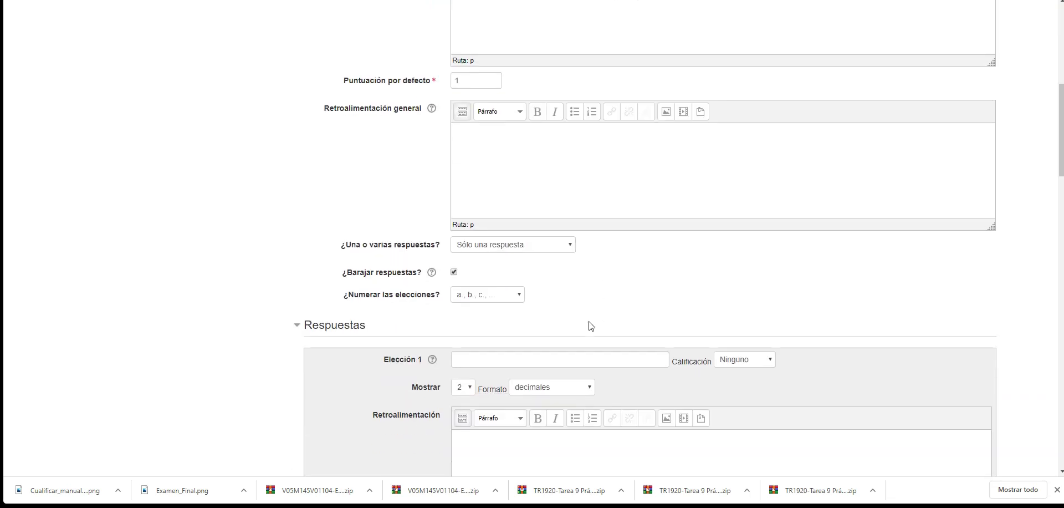
Step: Enter {={a}*{h}/2} as the formula of Elección 1 and grade it 100%
{"action": "left_click", "coordinate": [527, 272]}
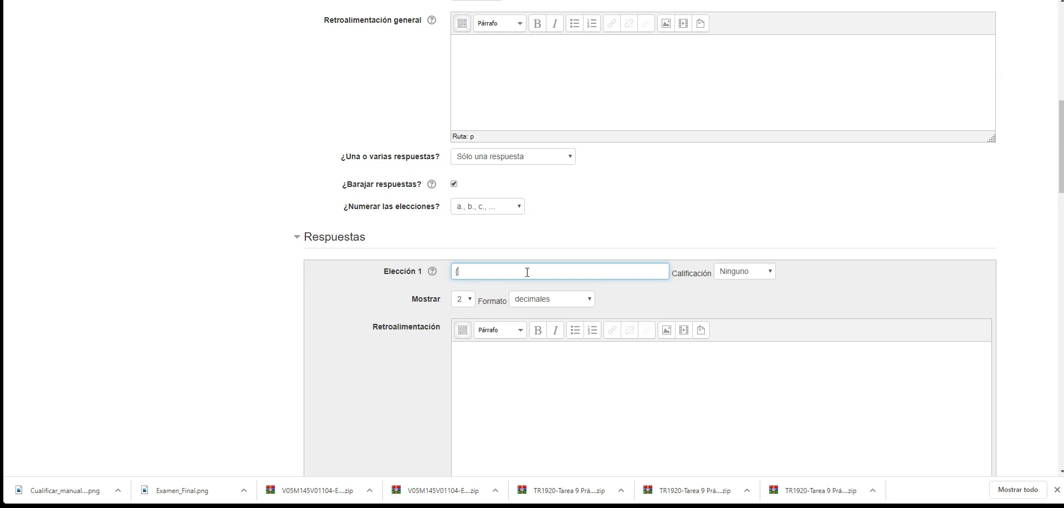
{"action": "type", "text": "¿"}
{"action": "key", "text": "BackSpace"}
{"action": "type", "text": "="}
{"action": "type", "text": "{a}*{h}/2"}
{"action": "left_click", "coordinate": [768, 277]}
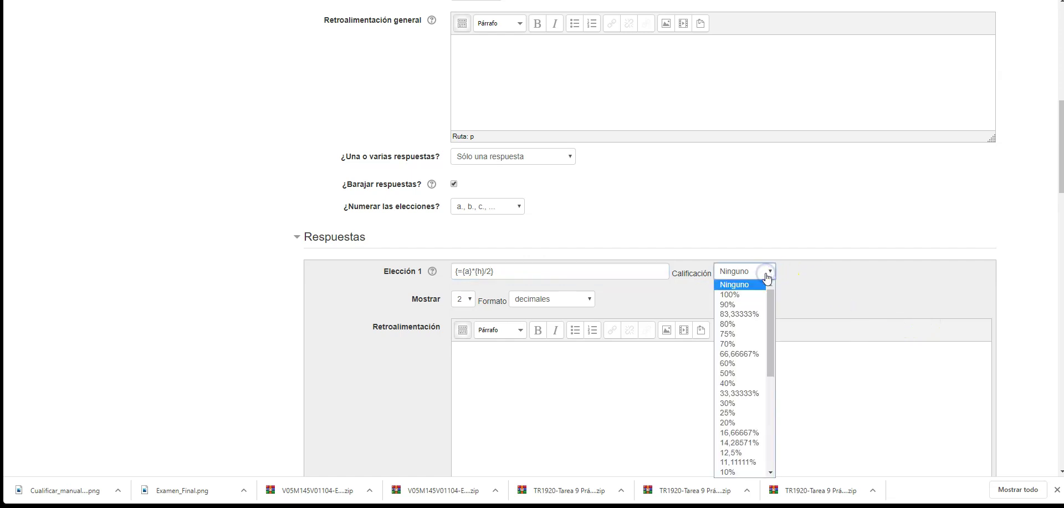
{"action": "left_click", "coordinate": [746, 296]}
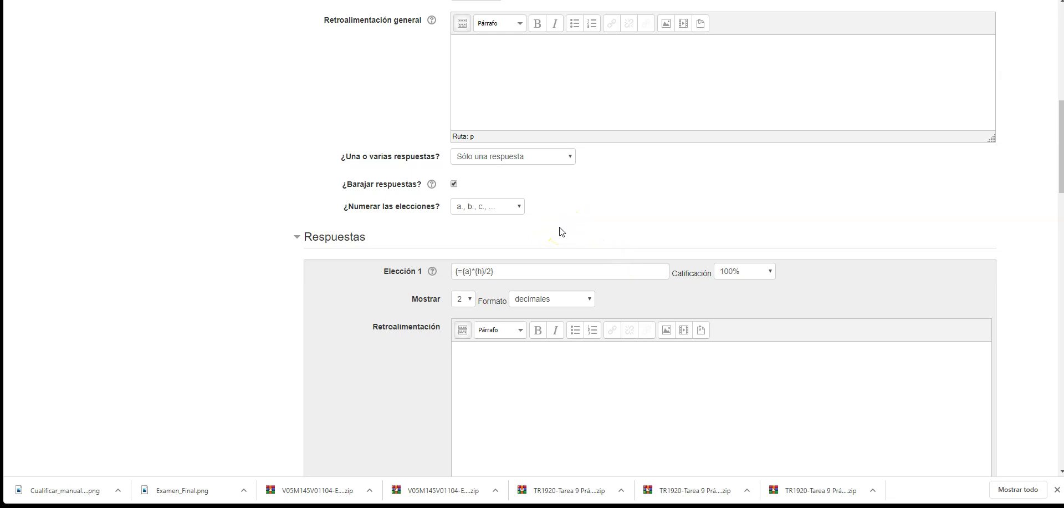
Step: Copy the Elección 1 formula into Elección 2 and edit it to {={a}*{h}}
{"action": "scroll", "coordinate": [561, 232], "scroll_direction": "down", "scroll_amount": 5}
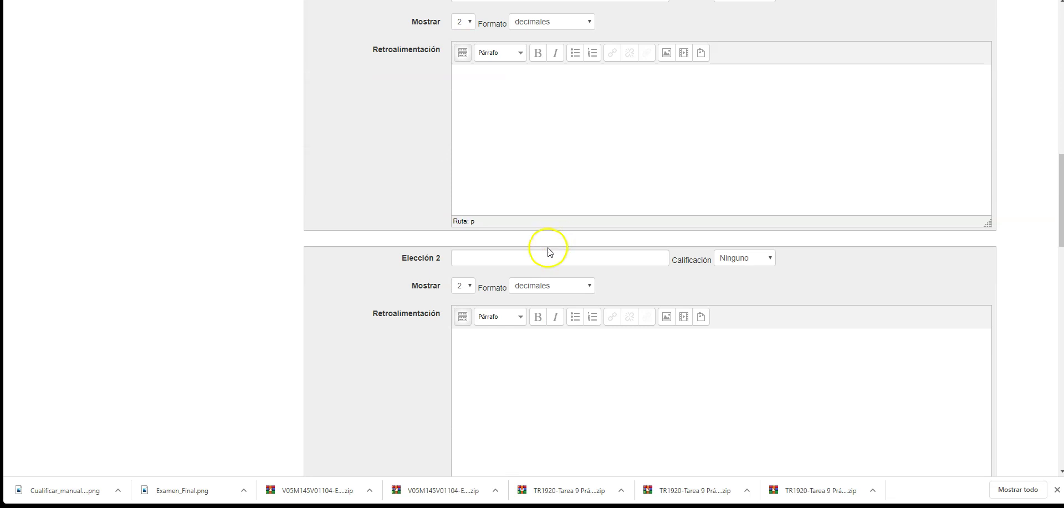
{"action": "scroll", "coordinate": [527, 217], "scroll_direction": "up", "scroll_amount": 4}
{"action": "left_click", "coordinate": [404, 218]}
{"action": "key", "text": "ctrl+c"}
{"action": "scroll", "coordinate": [548, 276], "scroll_direction": "down", "scroll_amount": 2}
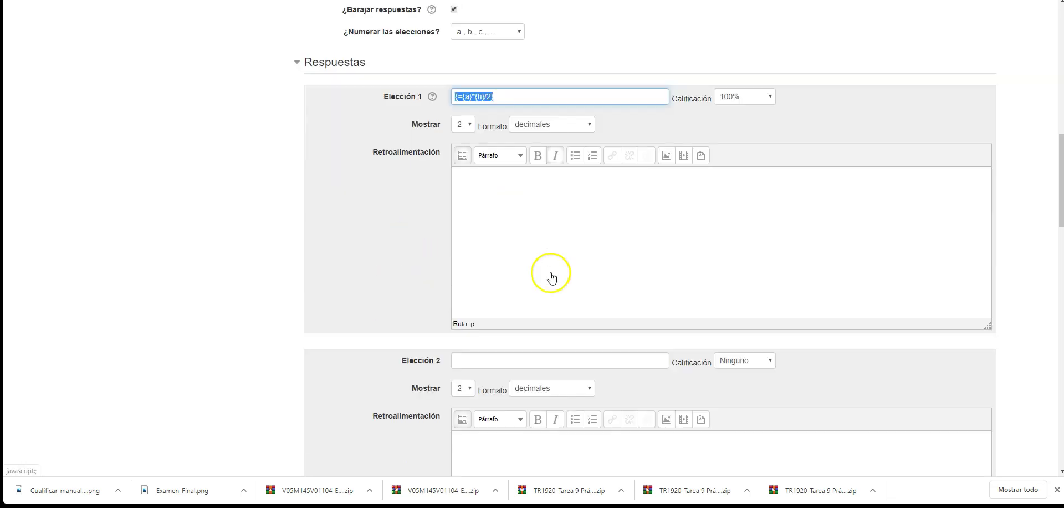
{"action": "scroll", "coordinate": [551, 278], "scroll_direction": "down", "scroll_amount": 4}
{"action": "left_click", "coordinate": [476, 146]}
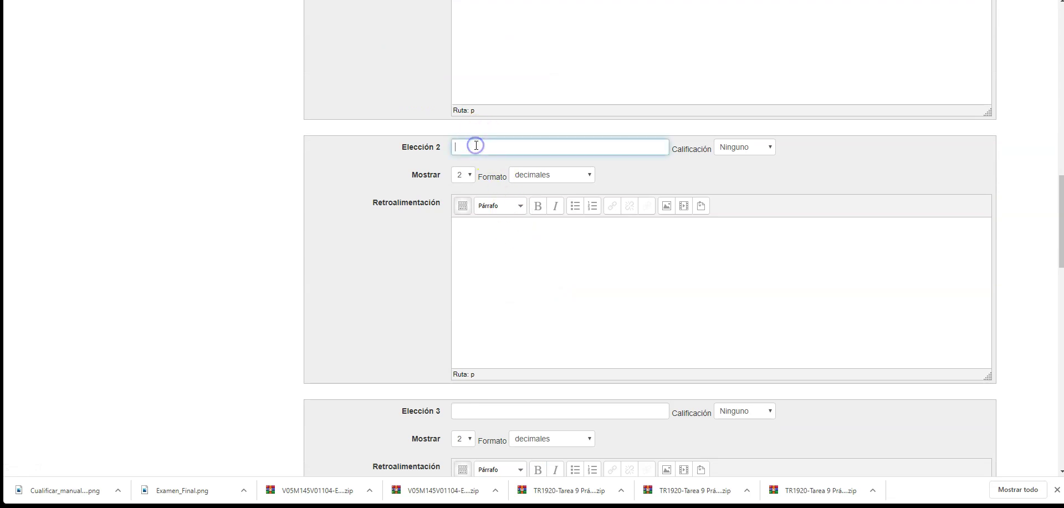
{"action": "key", "text": "ctrl+v"}
{"action": "key", "text": "BackSpace"}
{"action": "key", "text": "BackSpace"}
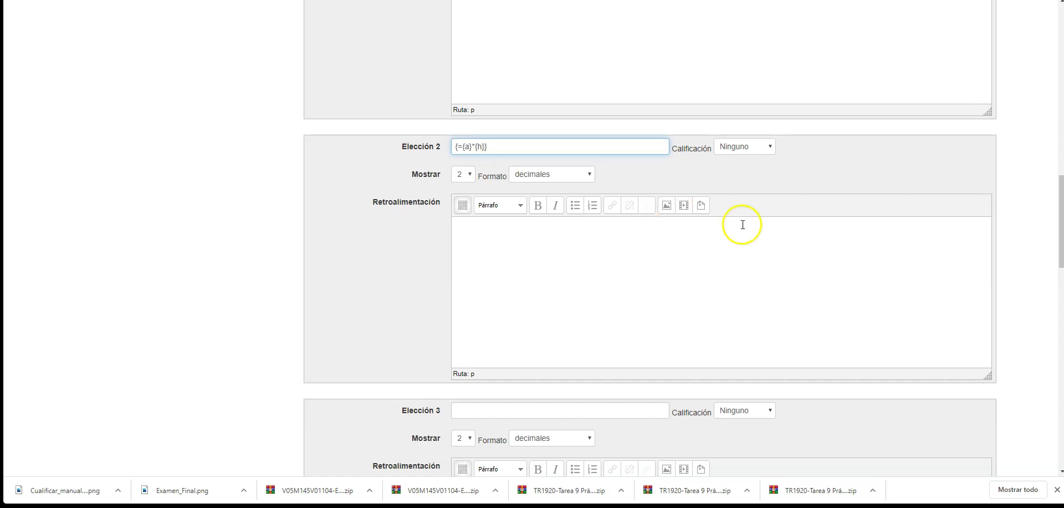
Step: Paste the copied formula into Elección 3 and edit it to {={a}/2}
{"action": "scroll", "coordinate": [741, 225], "scroll_direction": "down", "scroll_amount": 1}
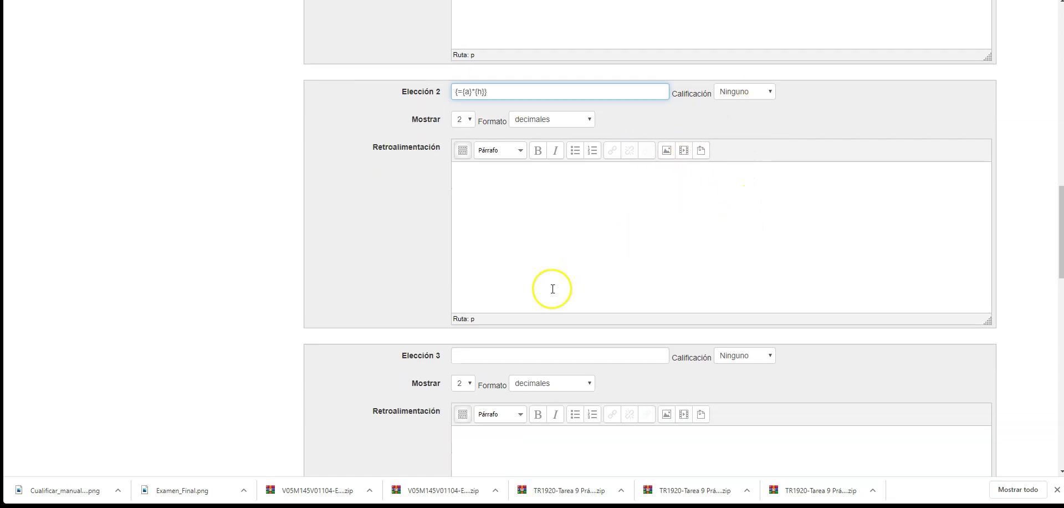
{"action": "scroll", "coordinate": [554, 288], "scroll_direction": "down", "scroll_amount": 2}
{"action": "left_click", "coordinate": [524, 245]}
{"action": "key", "text": "ctrl+v"}
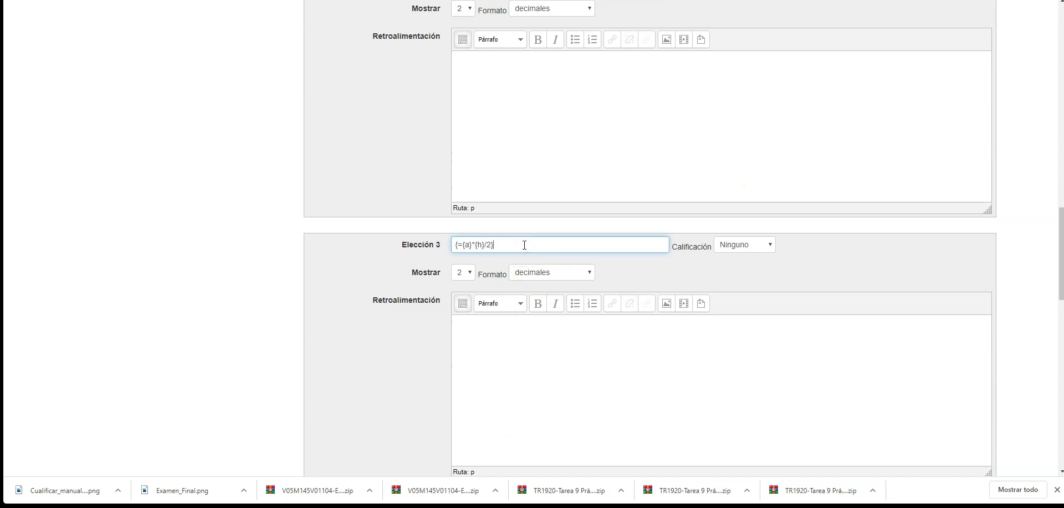
{"action": "key", "text": "Left"}
{"action": "key", "text": "Left"}
{"action": "key", "text": "Left"}
{"action": "key", "text": "BackSpace"}
{"action": "key", "text": "BackSpace"}
{"action": "key", "text": "BackSpace"}
{"action": "key", "text": "BackSpace"}
Step: Paste the copied formula into Elección 4 and edit it to {={a}*{h}/3}
{"action": "scroll", "coordinate": [532, 278], "scroll_direction": "down", "scroll_amount": 4}
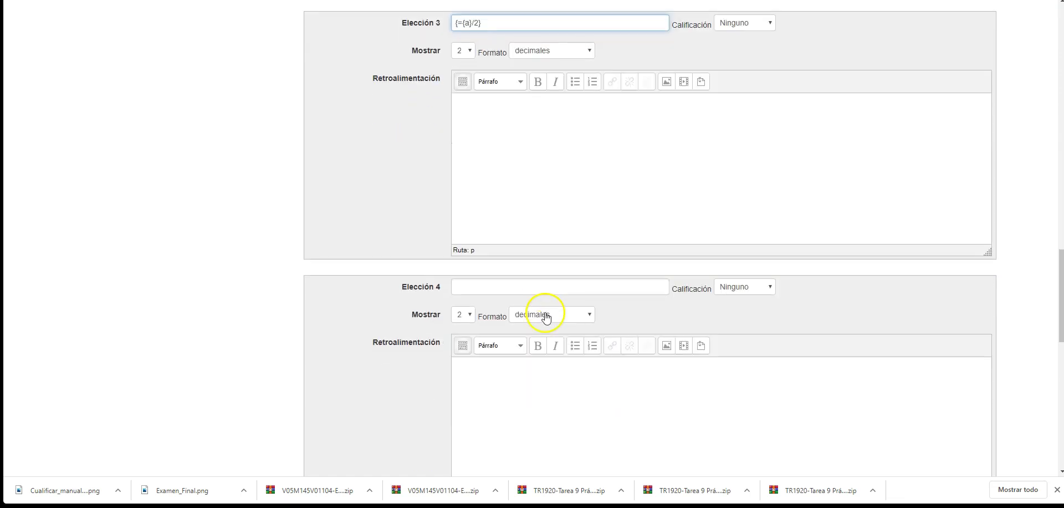
{"action": "left_click", "coordinate": [521, 286]}
{"action": "key", "text": "ctrl+v"}
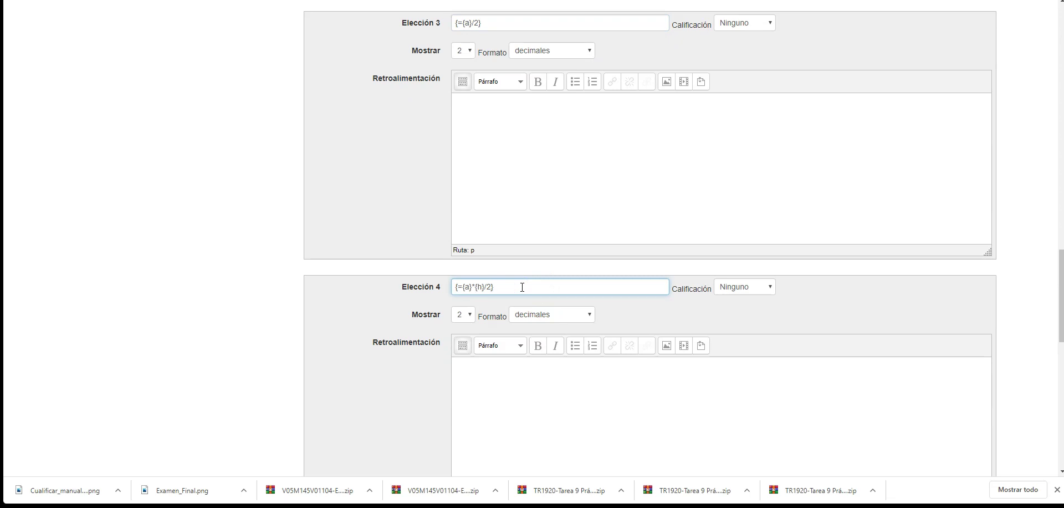
{"action": "key", "text": "BackSpace"}
{"action": "type", "text": "3"}
Step: Set the grade of Elección 2 to the penalty -33,33333%
{"action": "scroll", "coordinate": [898, 361], "scroll_direction": "up", "scroll_amount": 7}
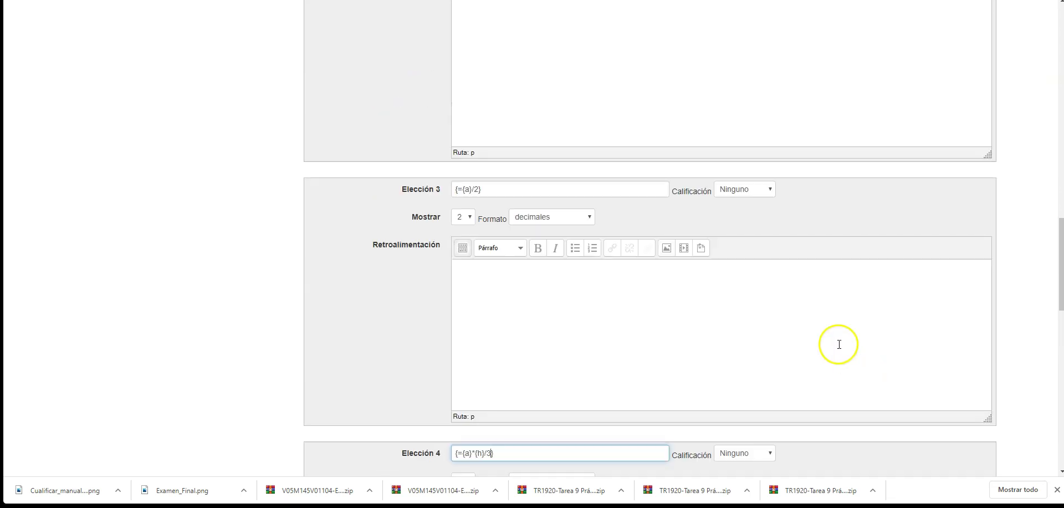
{"action": "scroll", "coordinate": [798, 301], "scroll_direction": "up", "scroll_amount": 2}
{"action": "left_click", "coordinate": [764, 258]}
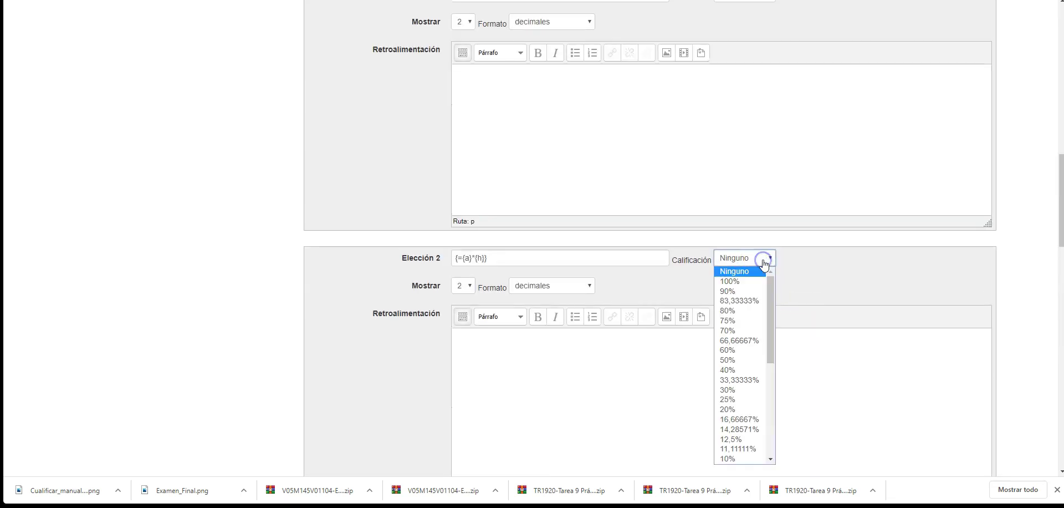
{"action": "scroll", "coordinate": [748, 350], "scroll_direction": "down", "scroll_amount": 10}
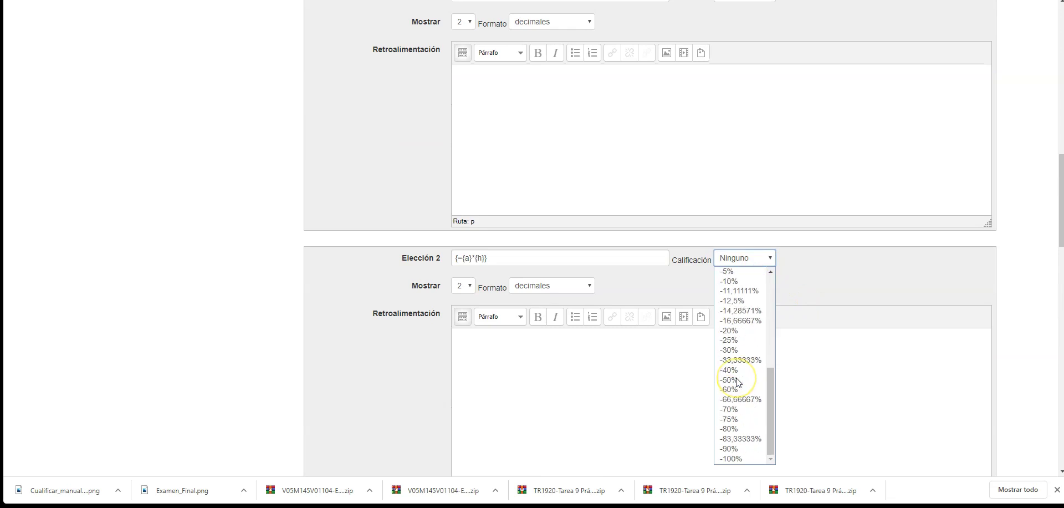
{"action": "left_click", "coordinate": [740, 360]}
Step: Set the grade of Elección 3 to the penalty -33,33333%
{"action": "scroll", "coordinate": [743, 359], "scroll_direction": "down", "scroll_amount": 4}
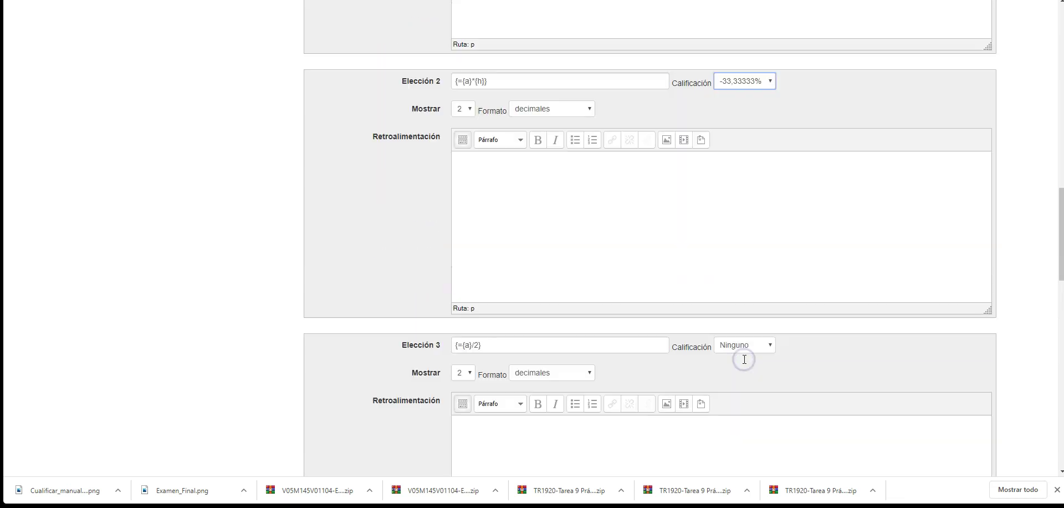
{"action": "left_click", "coordinate": [746, 300]}
{"action": "scroll", "coordinate": [750, 325], "scroll_direction": "down", "scroll_amount": 1}
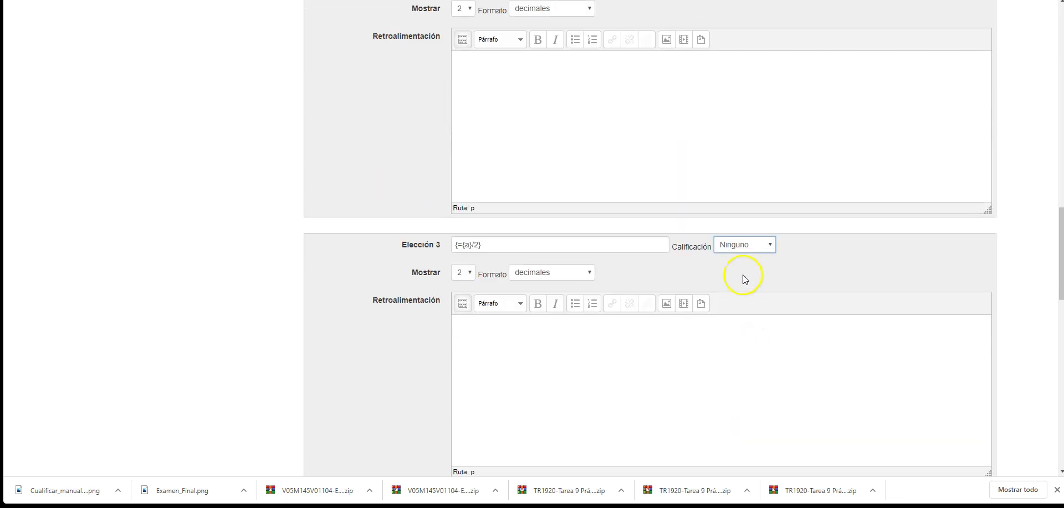
{"action": "left_click", "coordinate": [744, 249]}
{"action": "scroll", "coordinate": [746, 360], "scroll_direction": "down", "scroll_amount": 8}
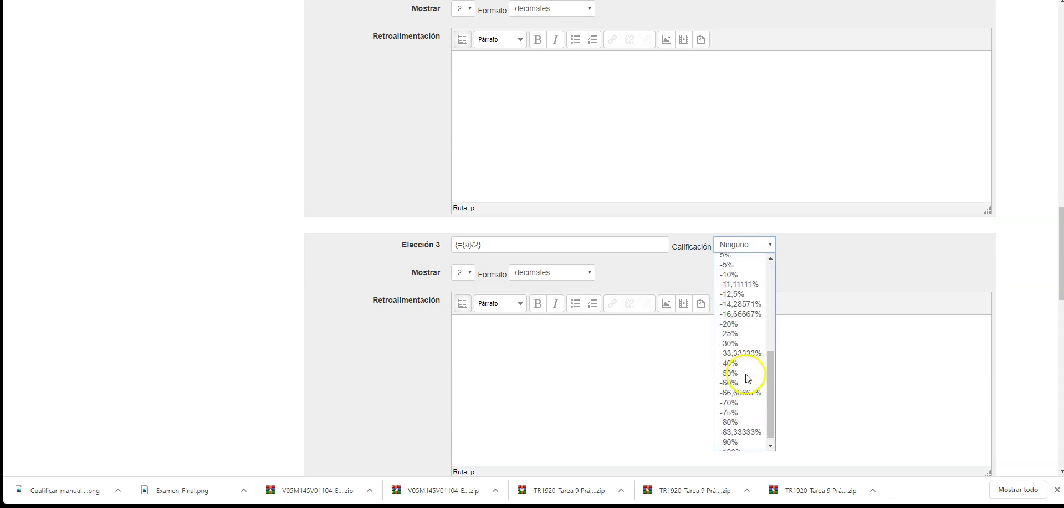
{"action": "left_click", "coordinate": [751, 346]}
{"action": "left_click", "coordinate": [789, 261]}
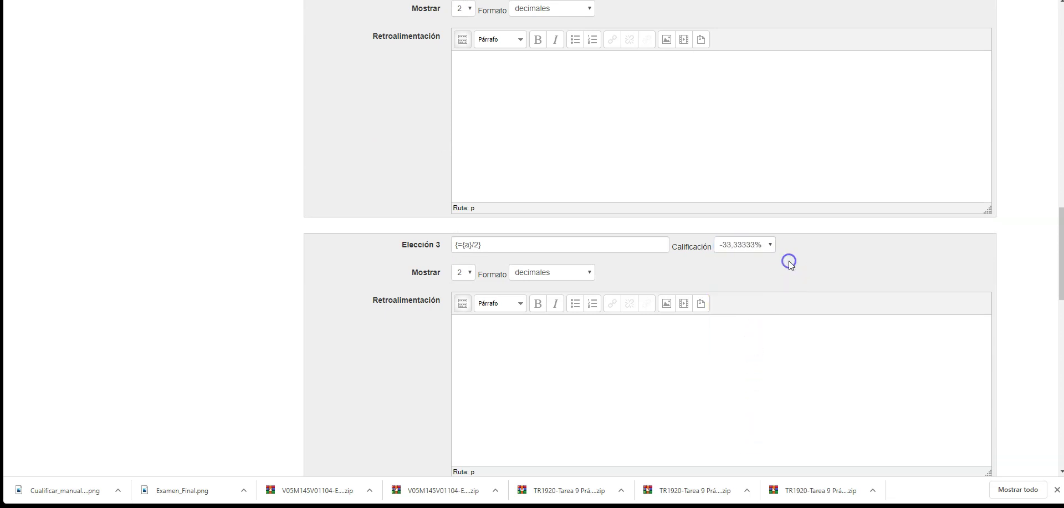
Step: Set the grade of Elección 4 to the penalty -33,33333%
{"action": "scroll", "coordinate": [798, 277], "scroll_direction": "down", "scroll_amount": 4}
{"action": "left_click", "coordinate": [754, 287]}
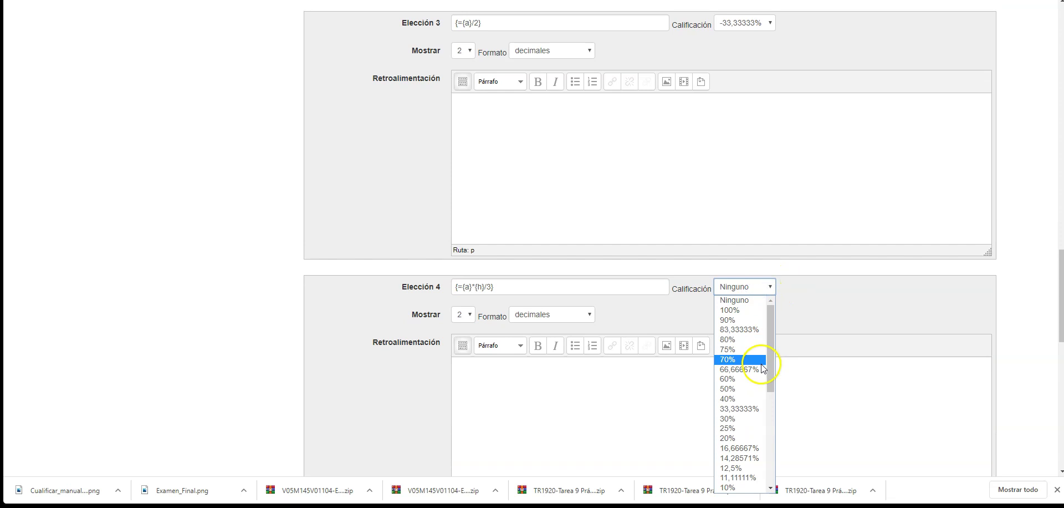
{"action": "scroll", "coordinate": [760, 366], "scroll_direction": "down", "scroll_amount": 3}
{"action": "scroll", "coordinate": [759, 370], "scroll_direction": "down", "scroll_amount": 3}
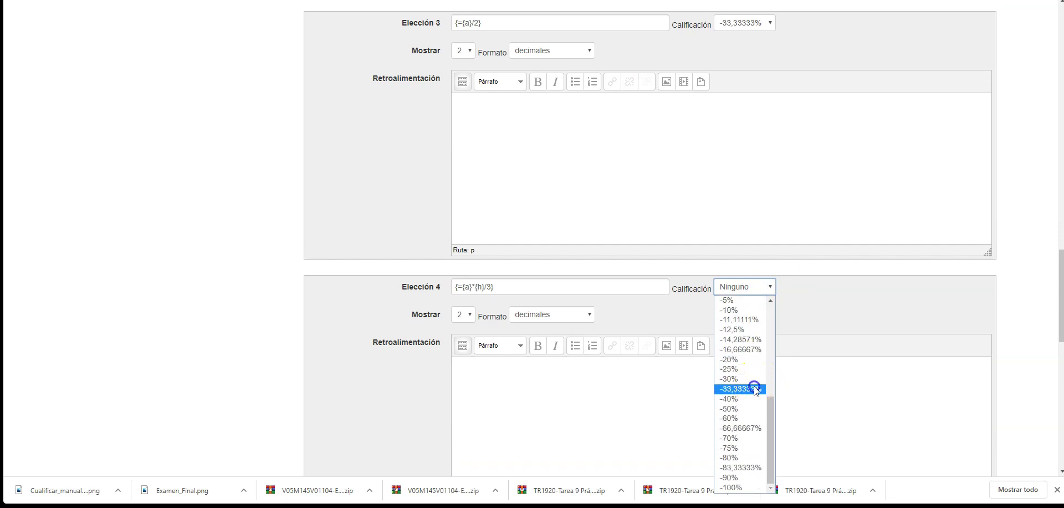
{"action": "left_click", "coordinate": [753, 388]}
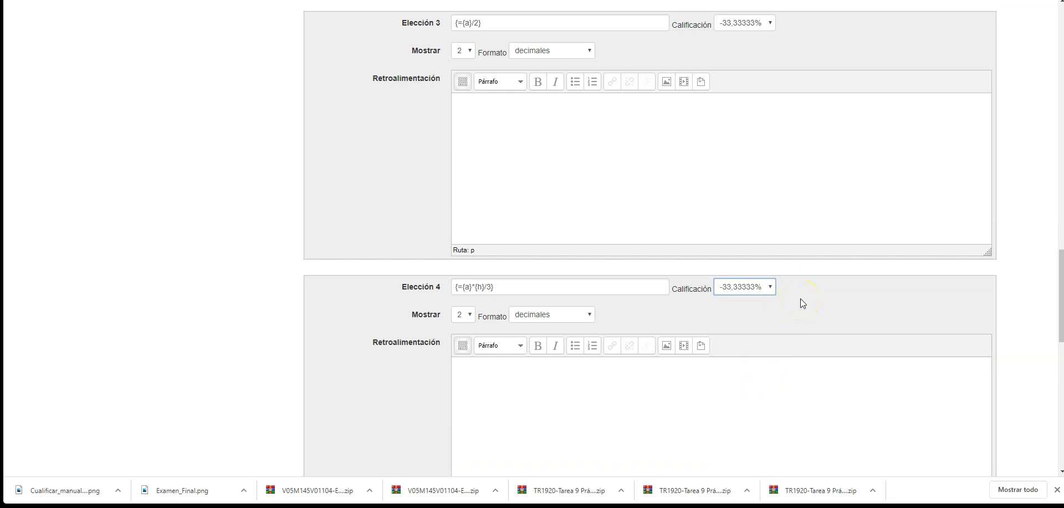
Step: Add the tag "media" to the question and save the changes
{"action": "scroll", "coordinate": [305, 335], "scroll_direction": "down", "scroll_amount": 4}
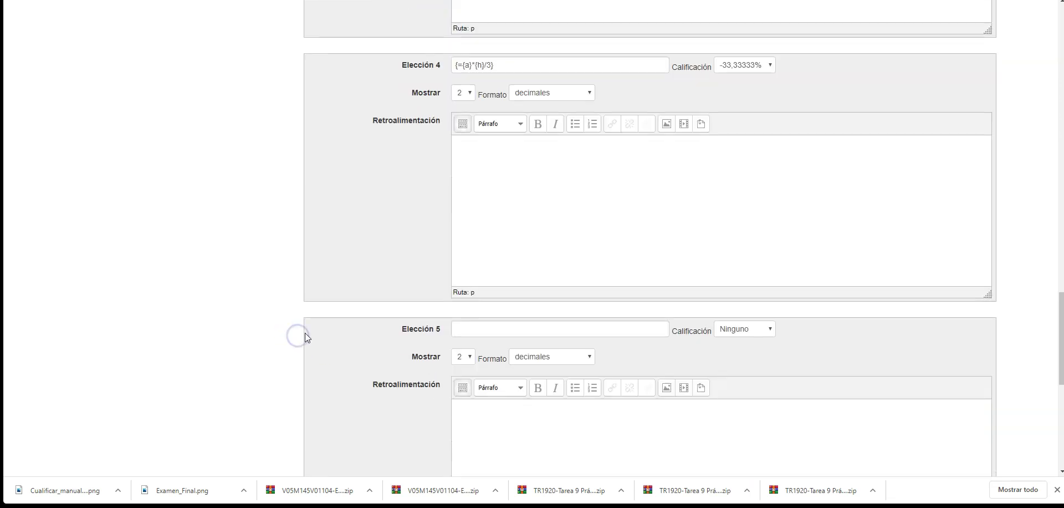
{"action": "scroll", "coordinate": [306, 337], "scroll_direction": "down", "scroll_amount": 3}
{"action": "scroll", "coordinate": [308, 336], "scroll_direction": "down", "scroll_amount": 5}
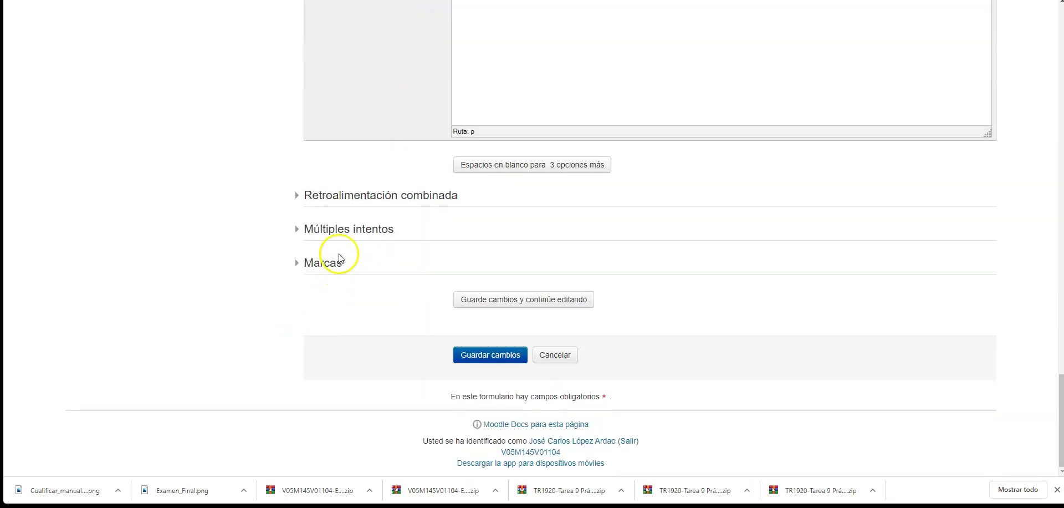
{"action": "left_click", "coordinate": [324, 262]}
{"action": "left_click", "coordinate": [478, 313]}
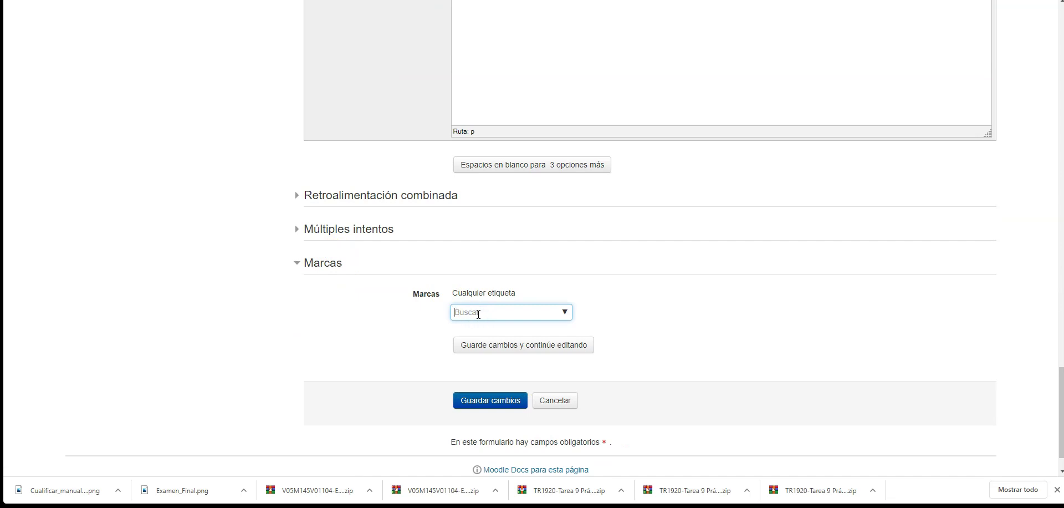
{"action": "type", "text": "media"}
{"action": "key", "text": "Return"}
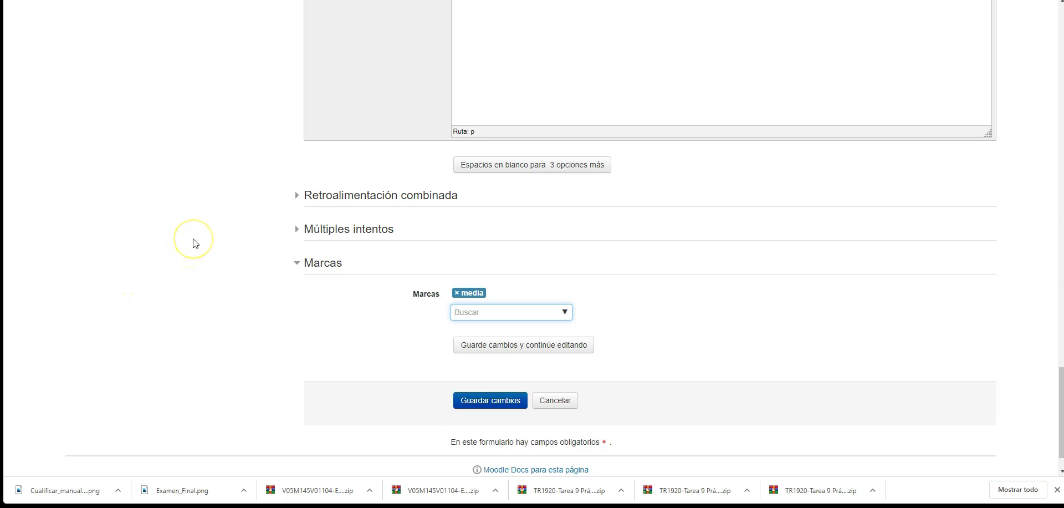
{"action": "left_click", "coordinate": [510, 405]}
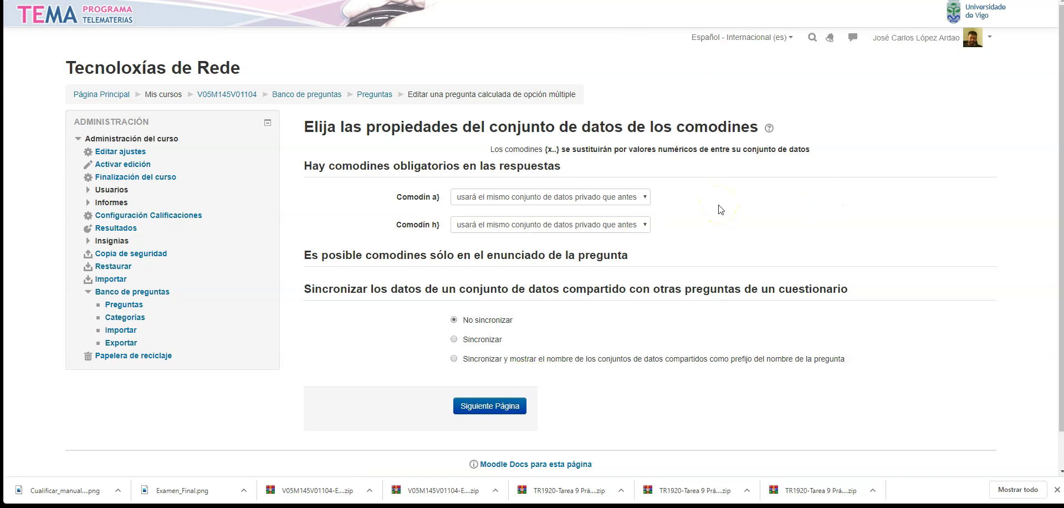
Step: Make wildcards a and h each use a new shared dataset, without synchronization, and continue to the dataset editing page
{"action": "left_click", "coordinate": [633, 201]}
{"action": "left_click", "coordinate": [602, 220]}
{"action": "left_click", "coordinate": [598, 223]}
{"action": "left_click", "coordinate": [578, 248]}
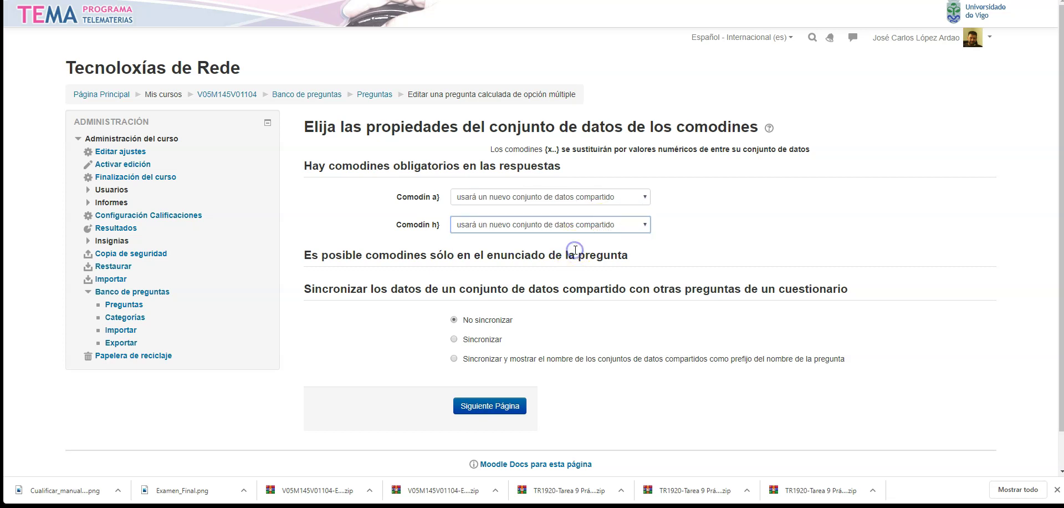
{"action": "scroll", "coordinate": [693, 222], "scroll_direction": "down", "scroll_amount": 1}
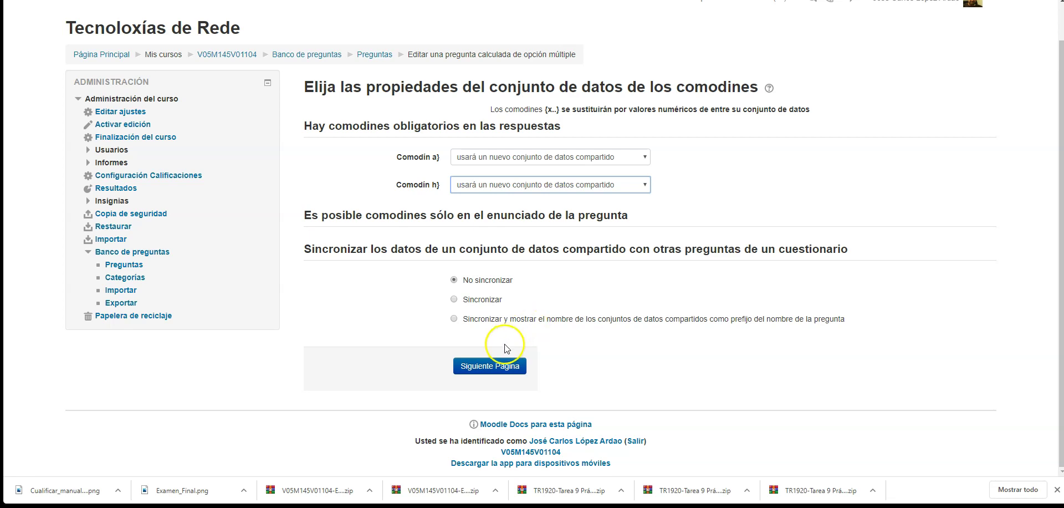
{"action": "left_click", "coordinate": [490, 368]}
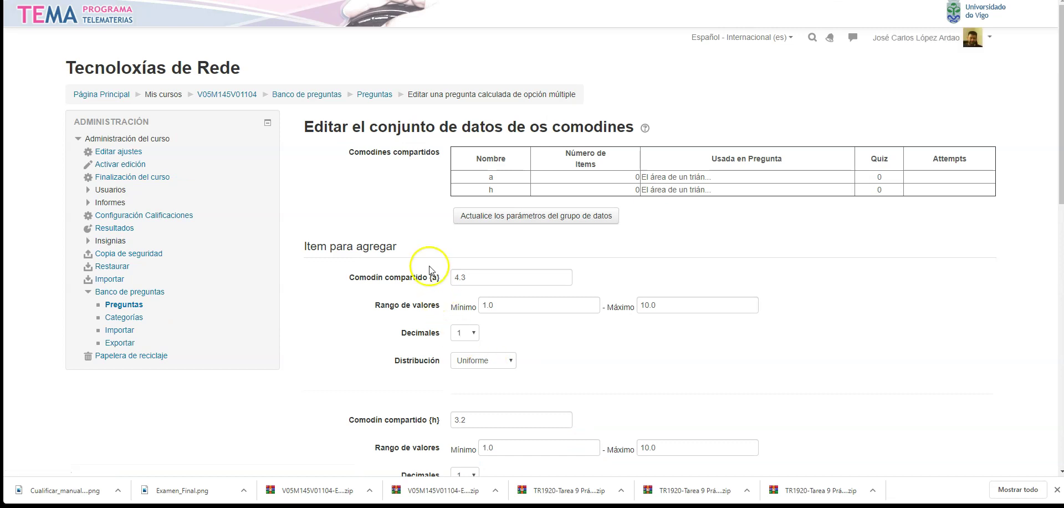
Step: Examine the sample values, ranges, decimals and distribution of shared wildcards {a} and {h}, along with the calculated answers
{"action": "scroll", "coordinate": [431, 272], "scroll_direction": "down", "scroll_amount": 1}
{"action": "left_click", "coordinate": [496, 222]}
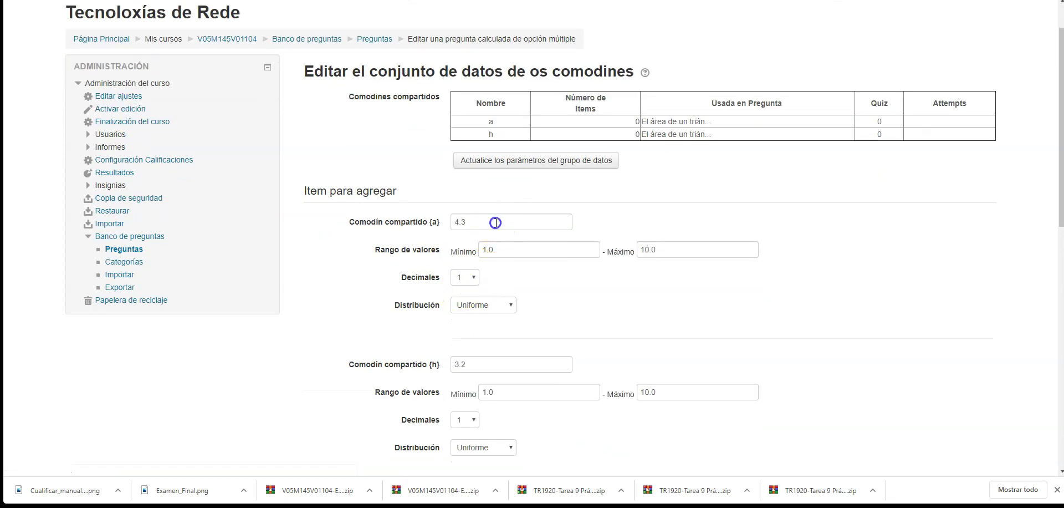
{"action": "left_click", "coordinate": [509, 248]}
{"action": "left_click_drag", "start_coordinate": [509, 249], "coordinate": [426, 258]}
{"action": "double_click", "coordinate": [434, 222]}
{"action": "double_click", "coordinate": [516, 249]}
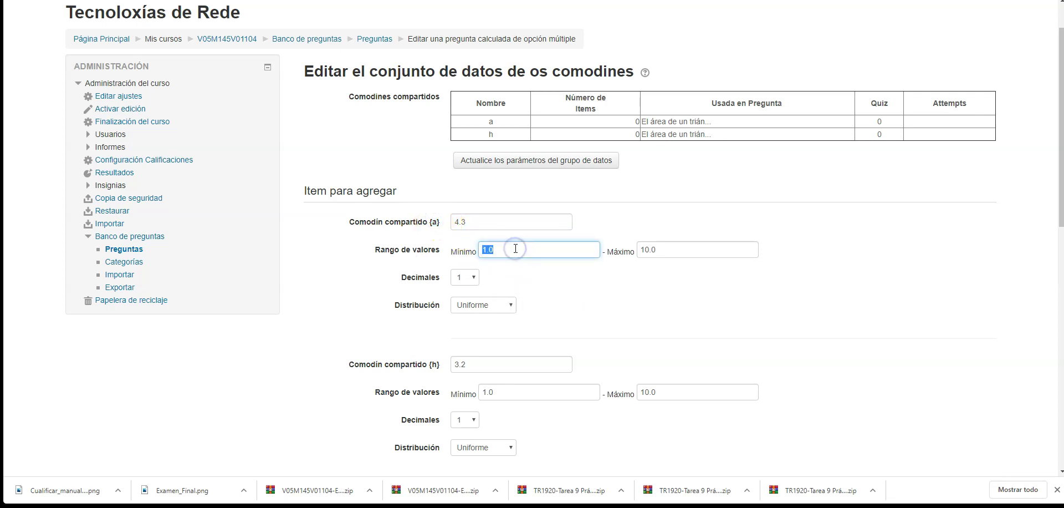
{"action": "left_click", "coordinate": [694, 290]}
{"action": "scroll", "coordinate": [696, 293], "scroll_direction": "down", "scroll_amount": 2}
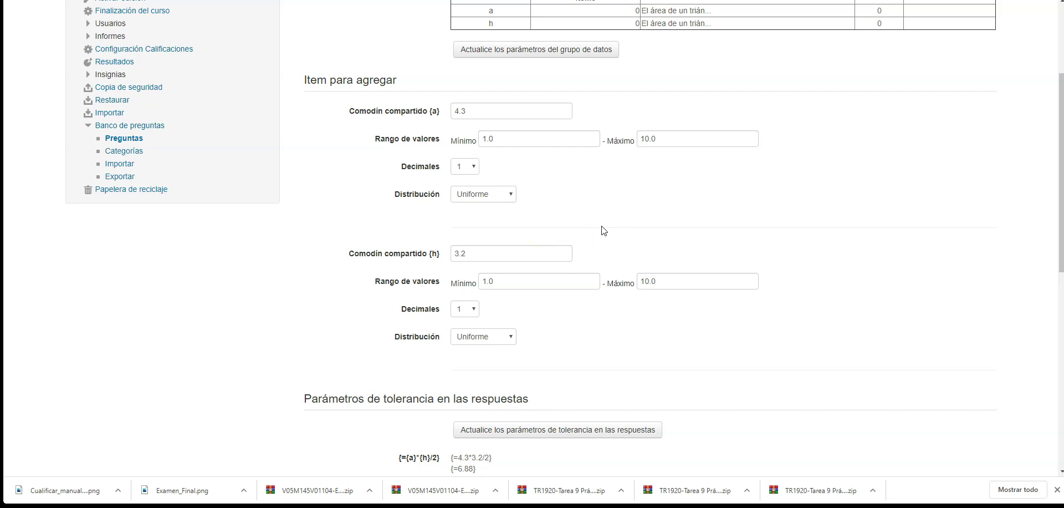
{"action": "scroll", "coordinate": [604, 231], "scroll_direction": "down", "scroll_amount": 2}
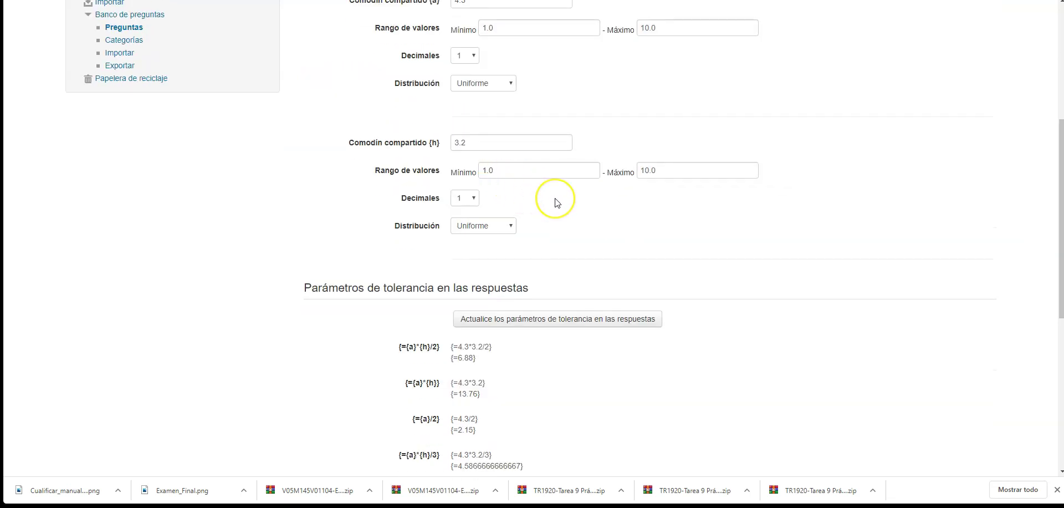
Step: Add 100 new sets of wildcard values, forcing regeneration of all wildcards
{"action": "scroll", "coordinate": [554, 200], "scroll_direction": "down", "scroll_amount": 4}
{"action": "scroll", "coordinate": [557, 202], "scroll_direction": "down", "scroll_amount": 3}
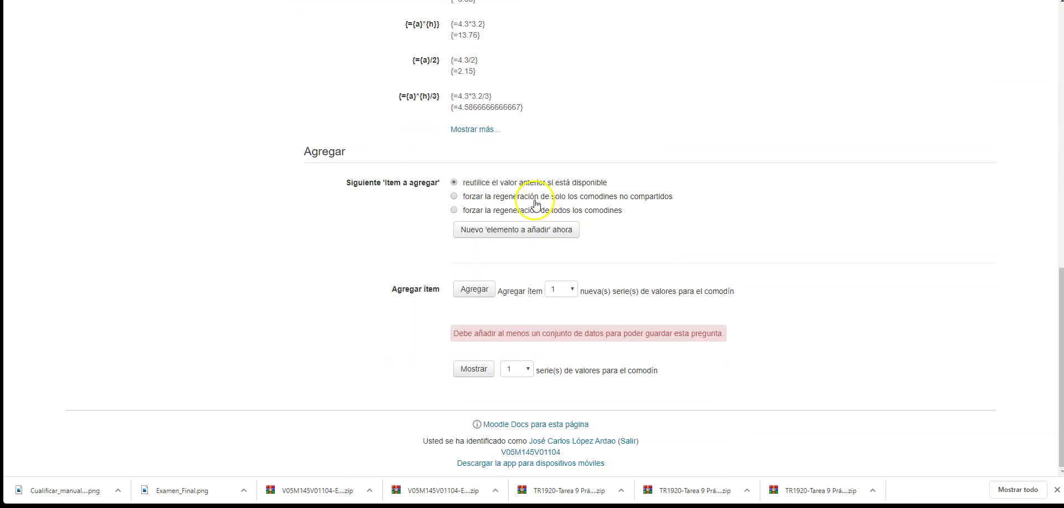
{"action": "left_click", "coordinate": [496, 210]}
{"action": "left_click", "coordinate": [568, 290]}
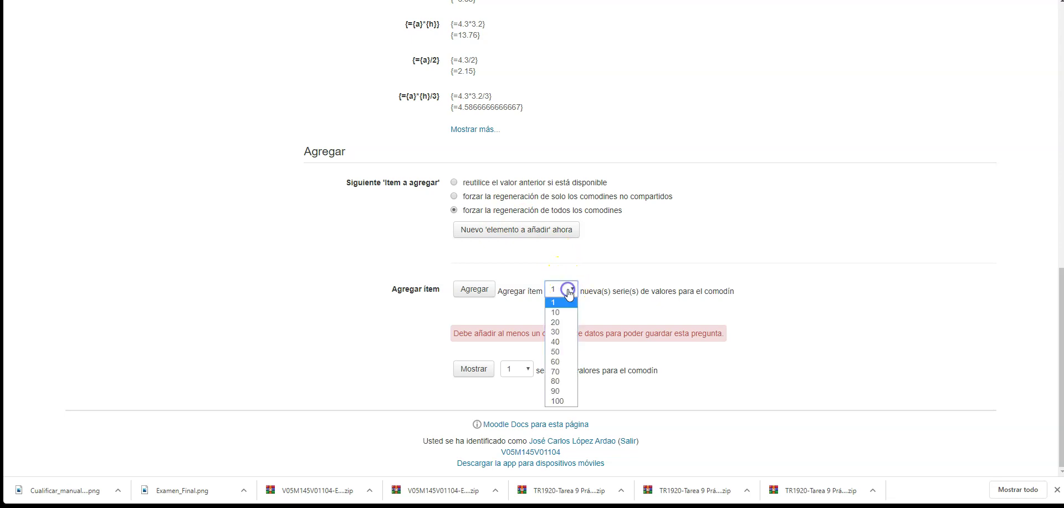
{"action": "left_click", "coordinate": [569, 400]}
{"action": "left_click", "coordinate": [680, 253]}
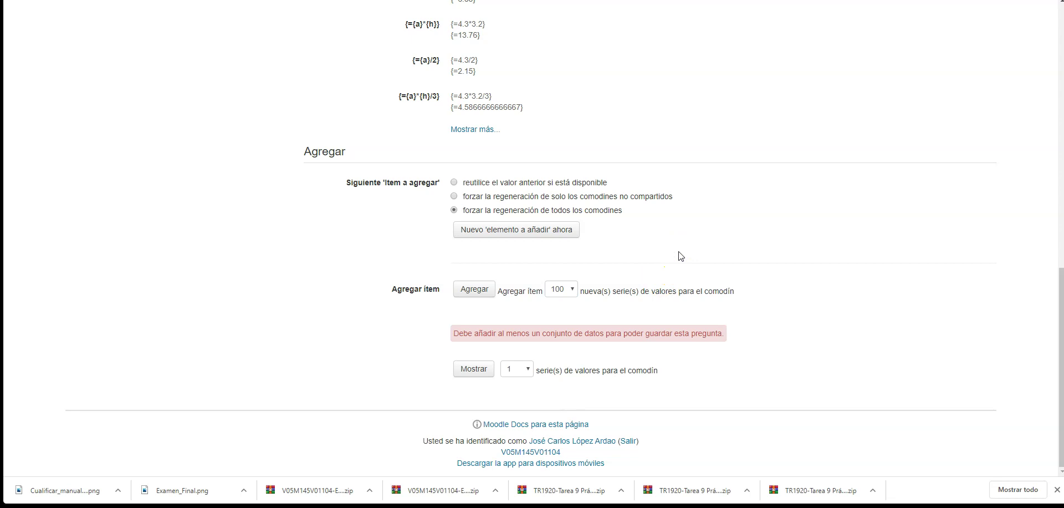
{"action": "left_click", "coordinate": [475, 288]}
Step: Examine the wildcard values {a} and {h} in the latest generated set and the calculated result of each of the four choices
{"action": "scroll", "coordinate": [482, 300], "scroll_direction": "down", "scroll_amount": 10}
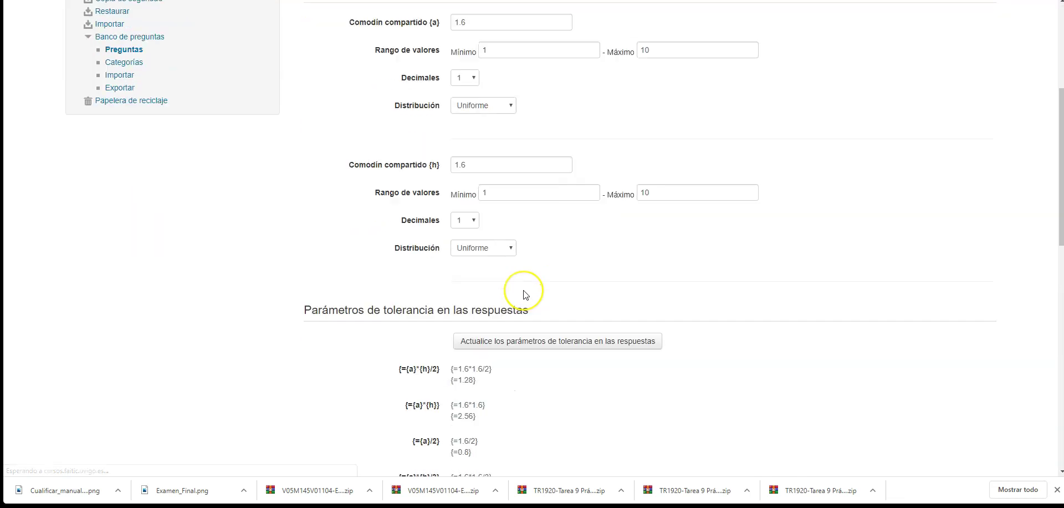
{"action": "scroll", "coordinate": [525, 294], "scroll_direction": "down", "scroll_amount": 5}
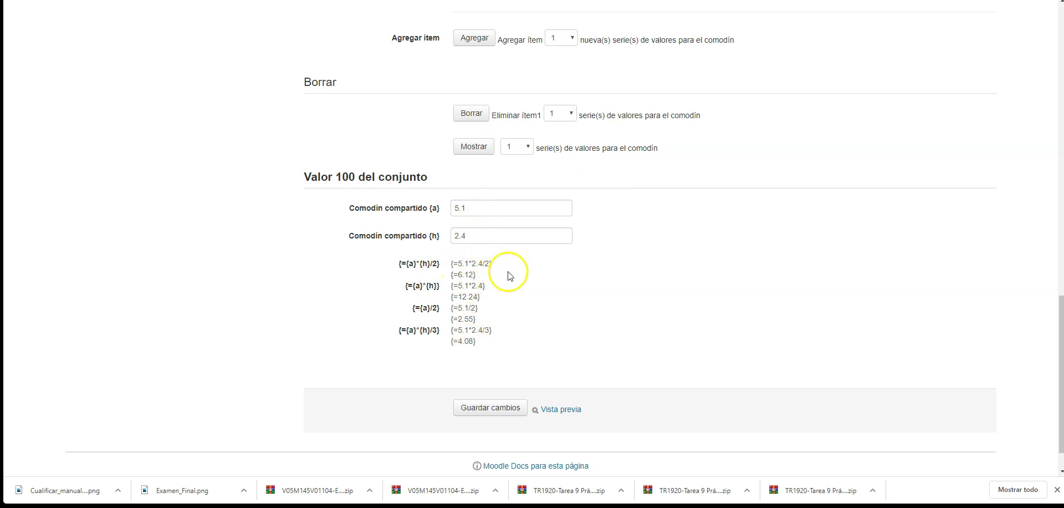
{"action": "left_click", "coordinate": [481, 206]}
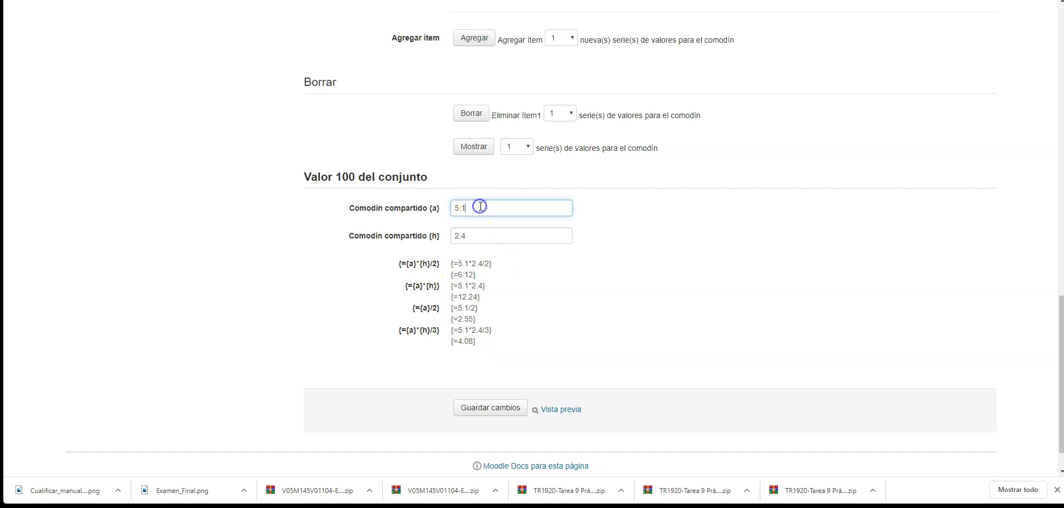
{"action": "left_click", "coordinate": [482, 233]}
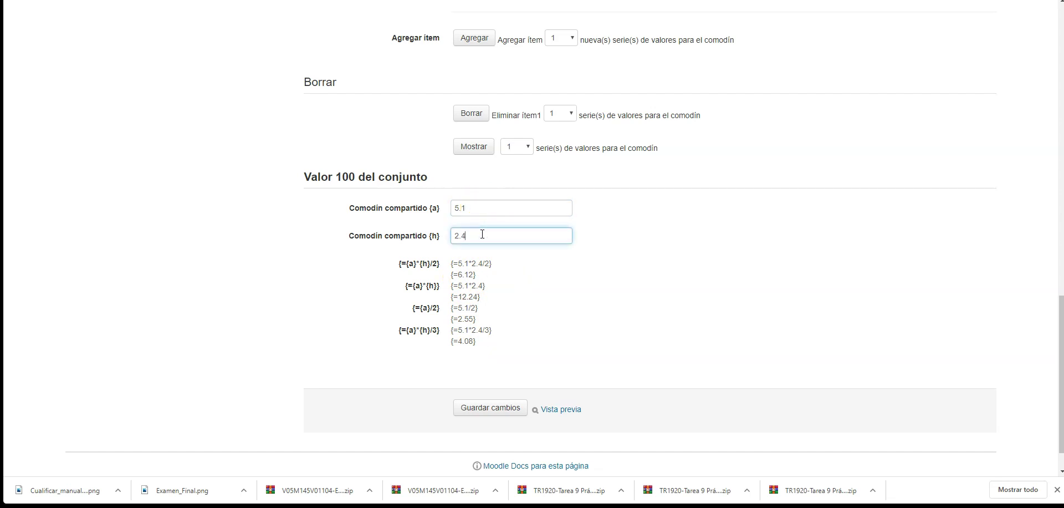
{"action": "double_click", "coordinate": [483, 276]}
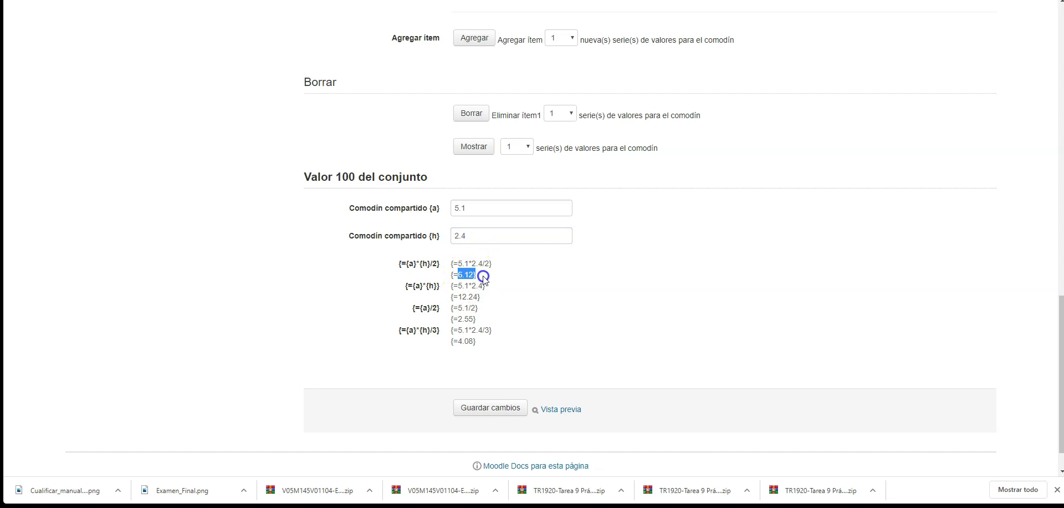
{"action": "double_click", "coordinate": [467, 297]}
{"action": "double_click", "coordinate": [465, 319]}
{"action": "double_click", "coordinate": [466, 341]}
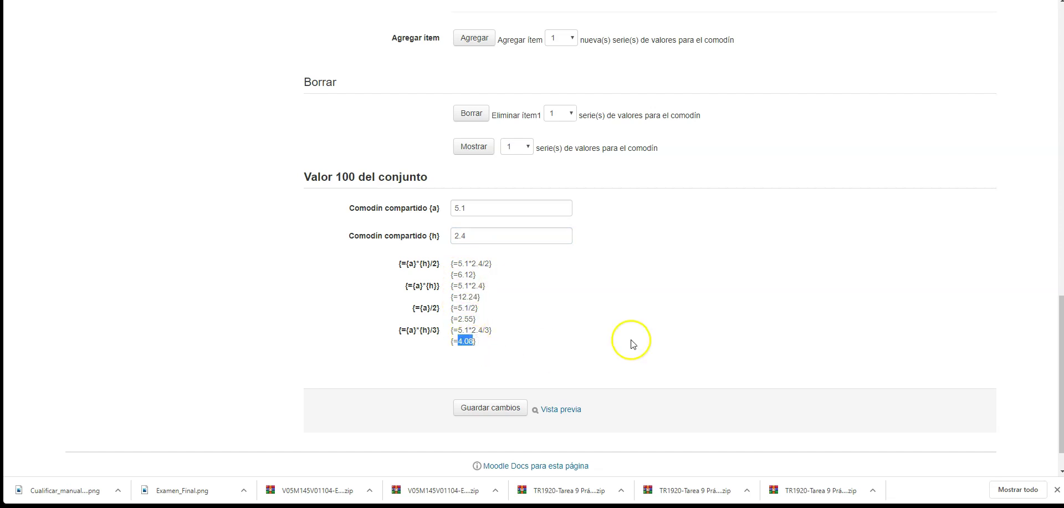
{"action": "left_click", "coordinate": [577, 324]}
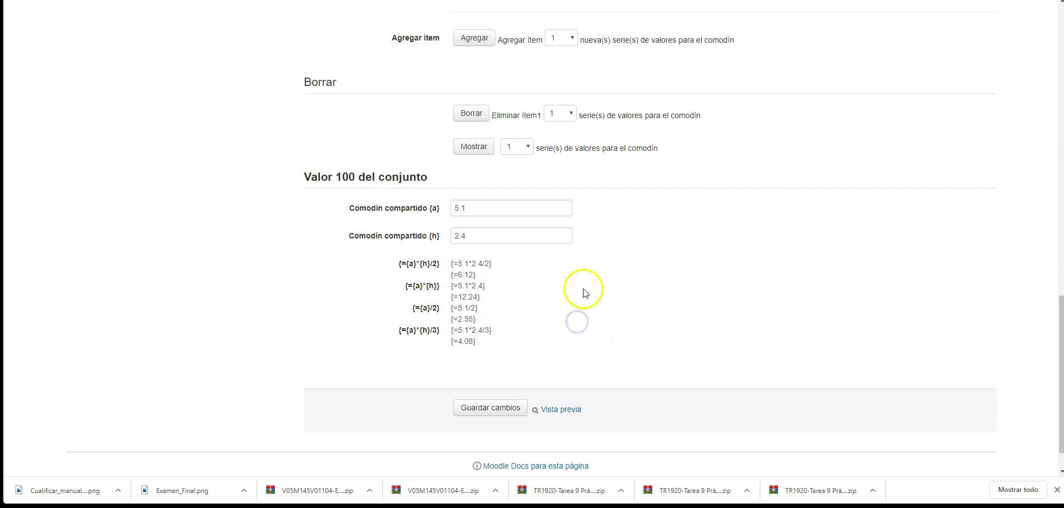
Step: Display 5 sets of wildcard values for review and save the question's changes
{"action": "left_click", "coordinate": [526, 147]}
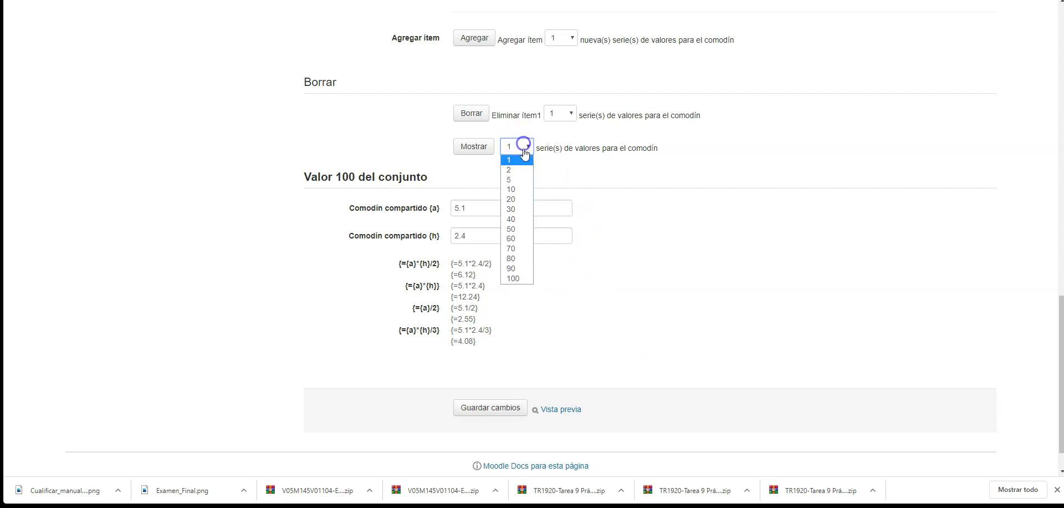
{"action": "left_click", "coordinate": [522, 179]}
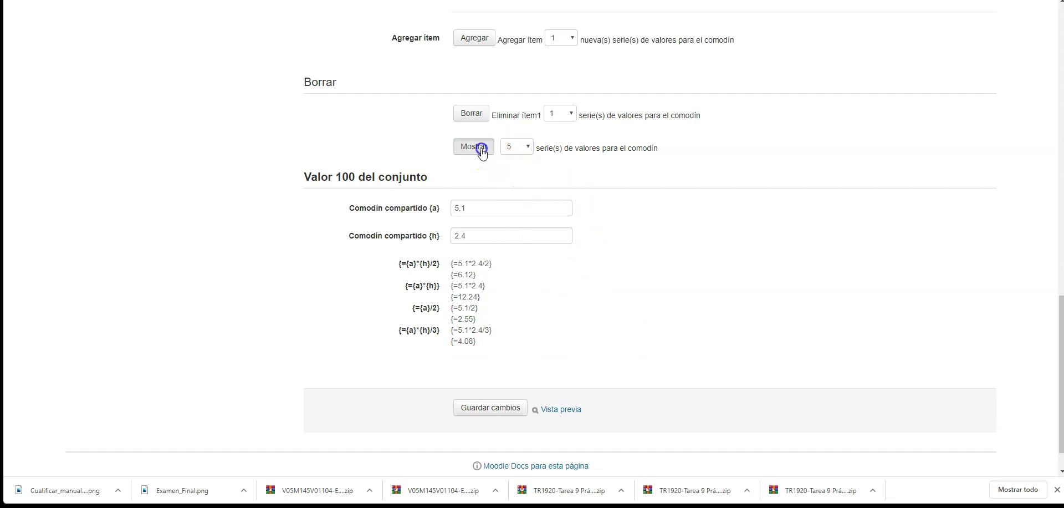
{"action": "left_click", "coordinate": [476, 147]}
{"action": "scroll", "coordinate": [476, 183], "scroll_direction": "down", "scroll_amount": 20}
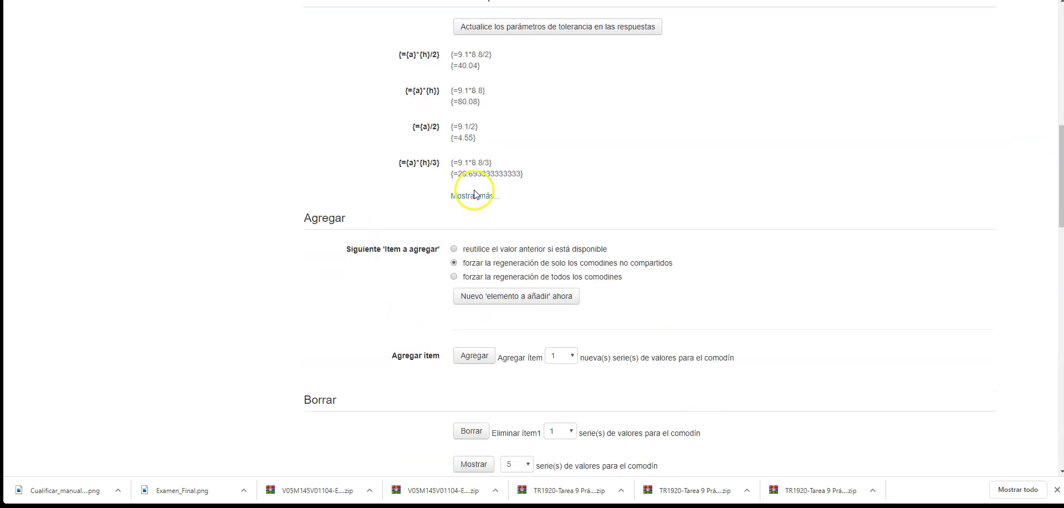
{"action": "scroll", "coordinate": [483, 194], "scroll_direction": "down", "scroll_amount": 10}
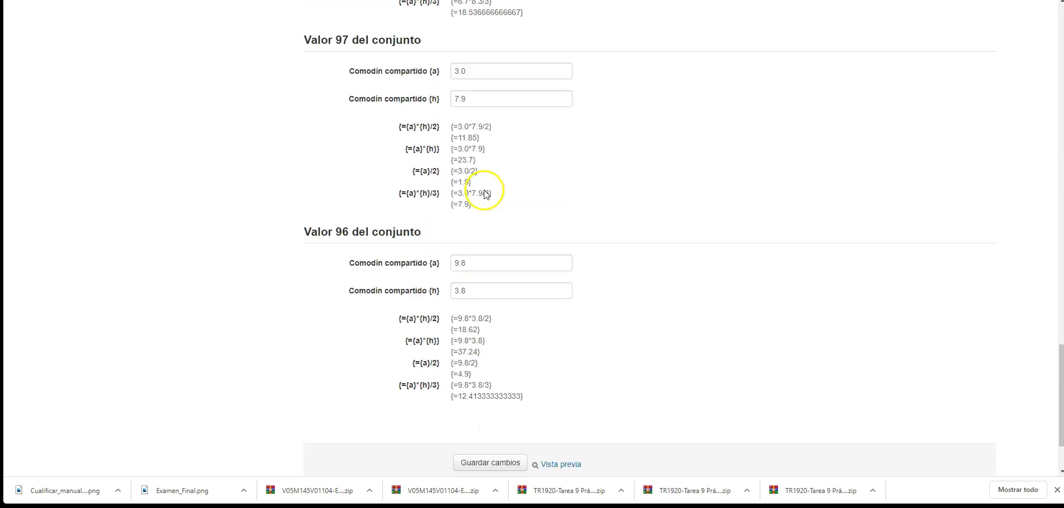
{"action": "scroll", "coordinate": [551, 214], "scroll_direction": "down", "scroll_amount": 1}
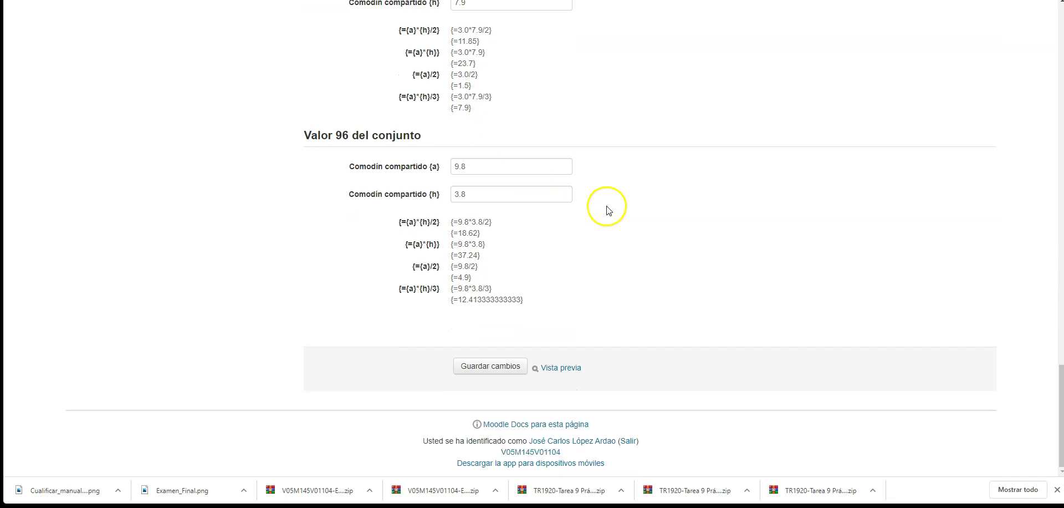
{"action": "left_click", "coordinate": [509, 369]}
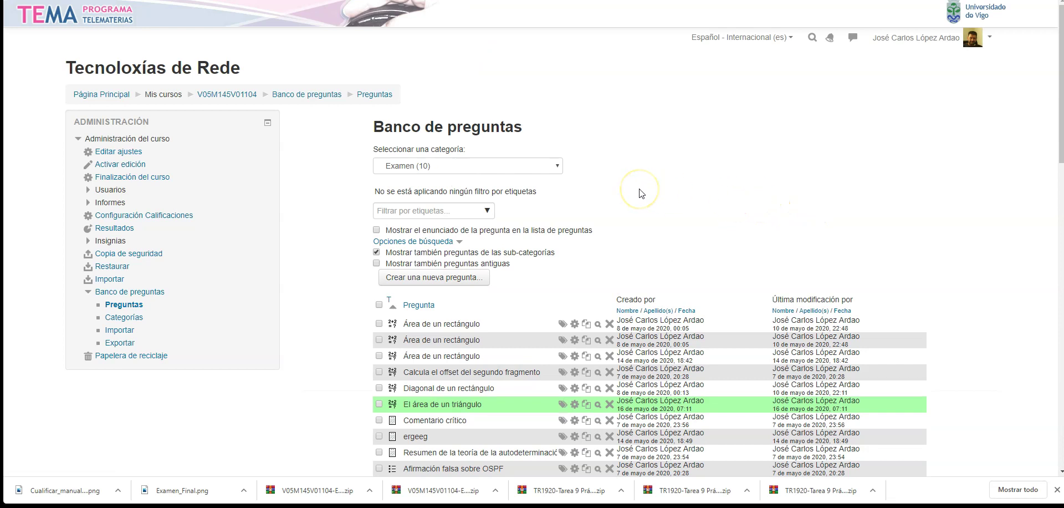
Step: Preview the question "El área de un triángulo", fill in the correct answer, and close the preview
{"action": "scroll", "coordinate": [639, 193], "scroll_direction": "down", "scroll_amount": 2}
{"action": "left_click", "coordinate": [598, 293]}
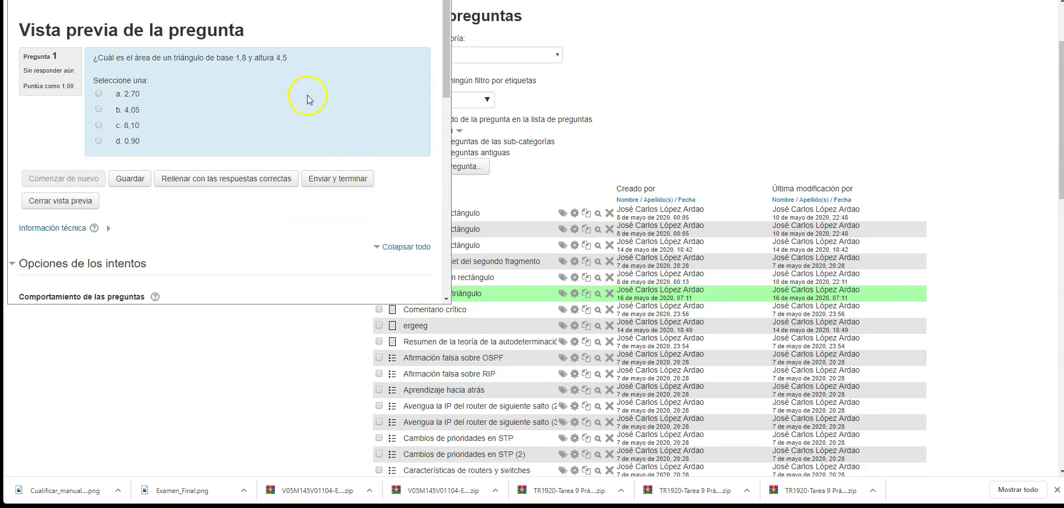
{"action": "left_click", "coordinate": [190, 177]}
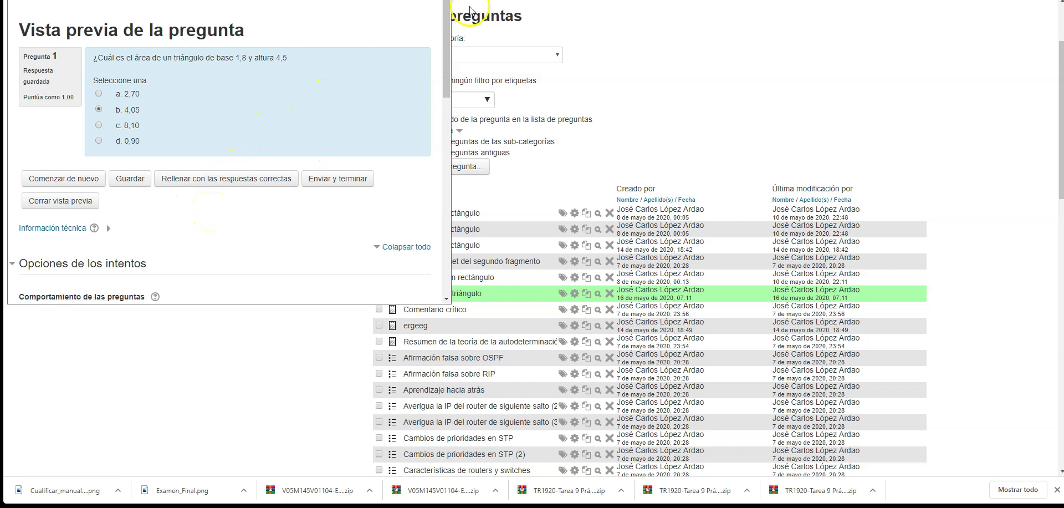
{"action": "left_click", "coordinate": [439, 0]}
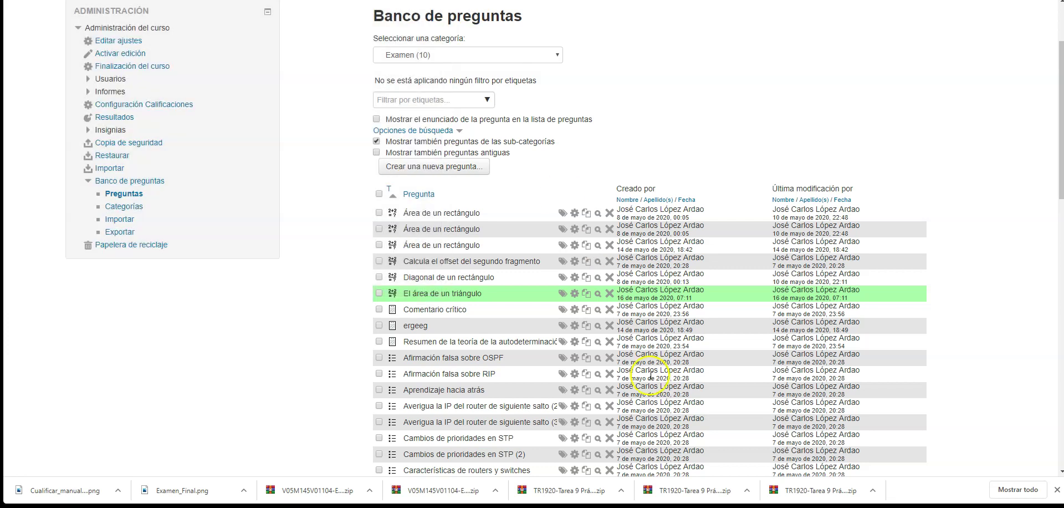
Step: Preview "El área de un triángulo" again to check its wildcard values and choices, and close the preview
{"action": "left_click", "coordinate": [597, 294]}
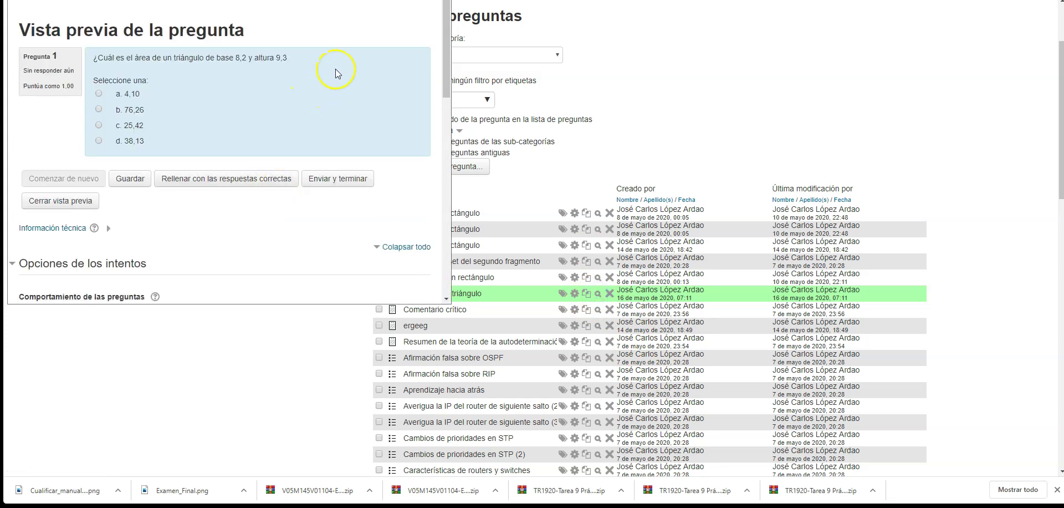
{"action": "left_click", "coordinate": [439, 1]}
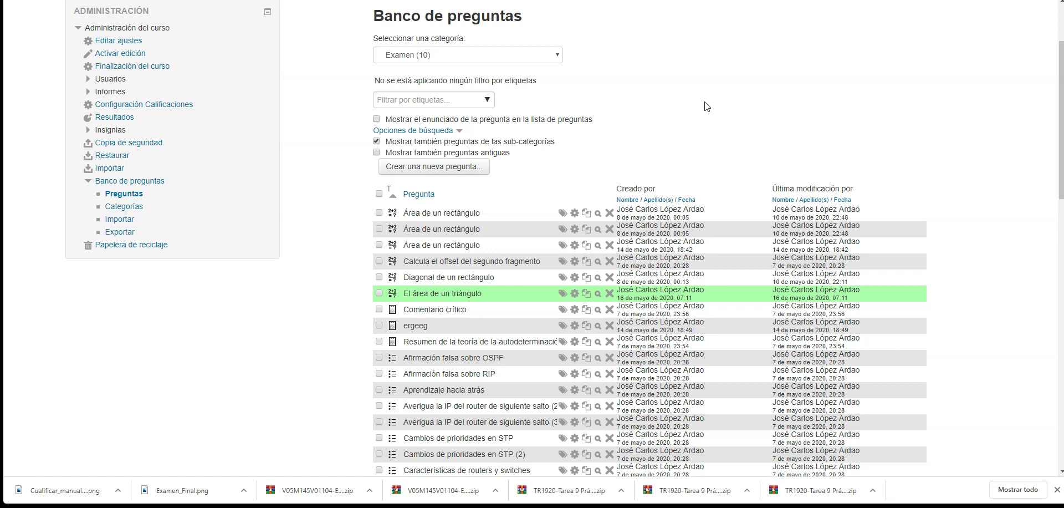
{"action": "left_click", "coordinate": [706, 106]}
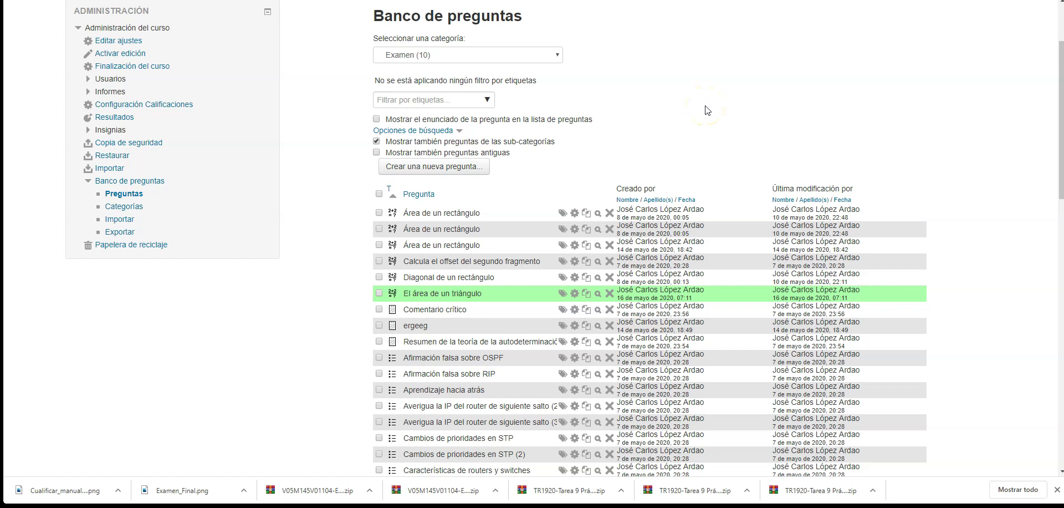